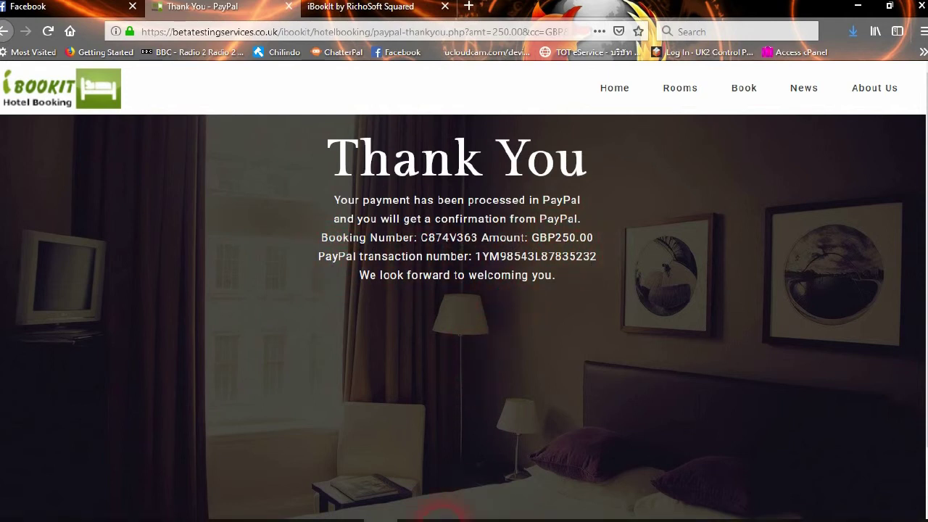
# - Bring Thunderbird forward from the taskbar to check the iBookit booking emails
pyautogui.click(345, 514)
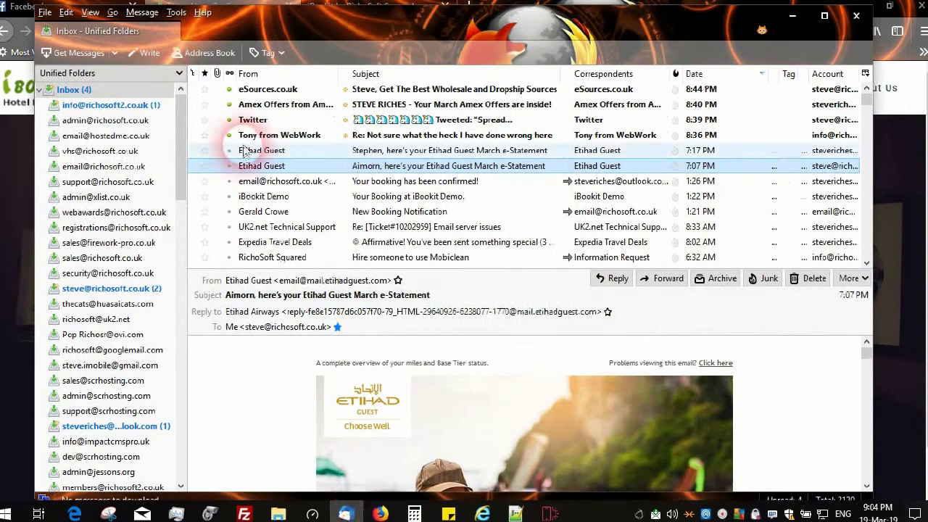
# - Get all new messages, dismiss the server error and login prompt, then open New Booking Notification
pyautogui.click(114, 54)
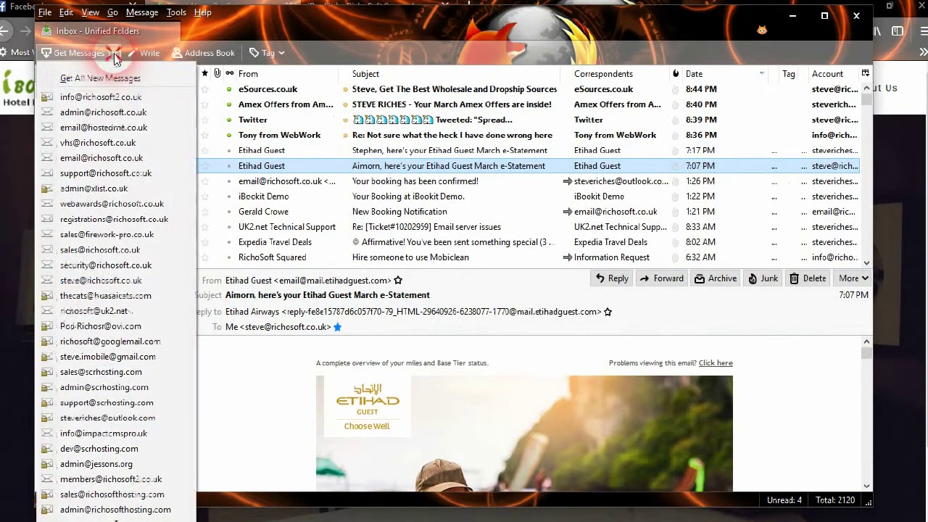
pyautogui.click(113, 75)
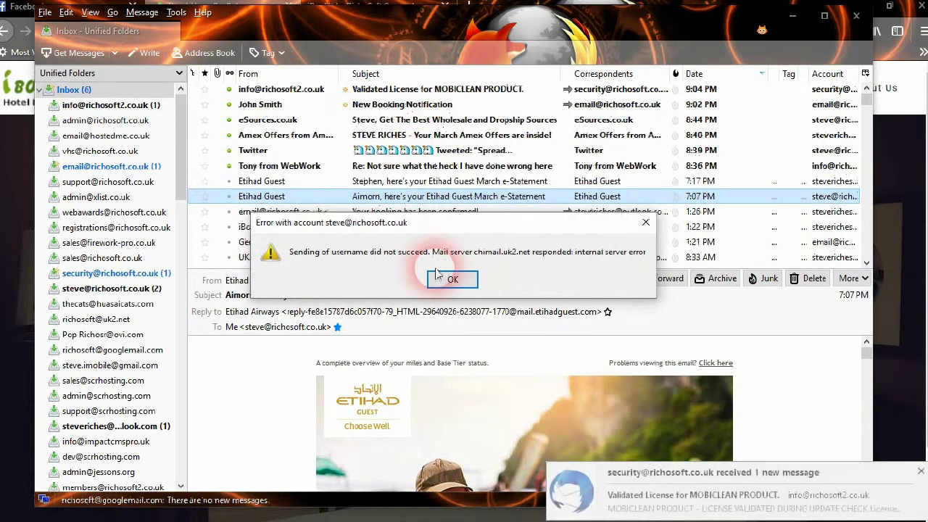
pyautogui.click(462, 283)
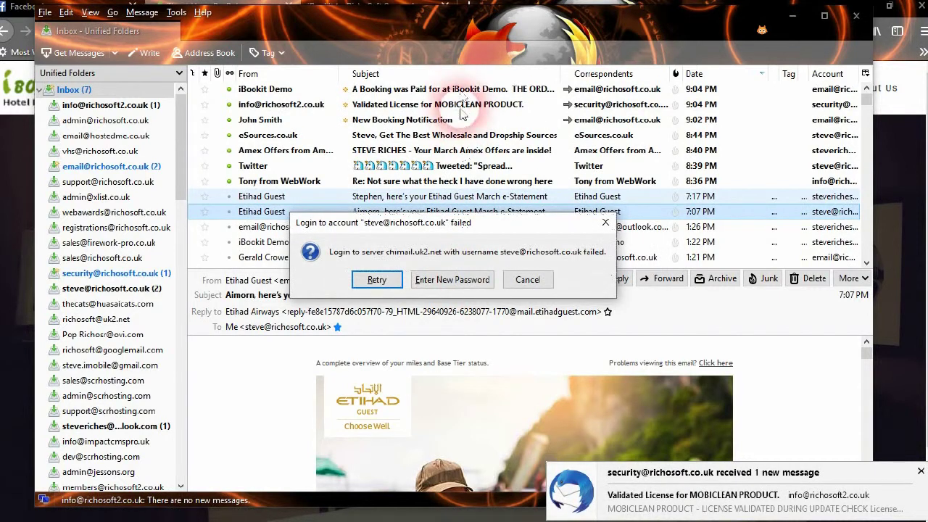
pyautogui.click(526, 281)
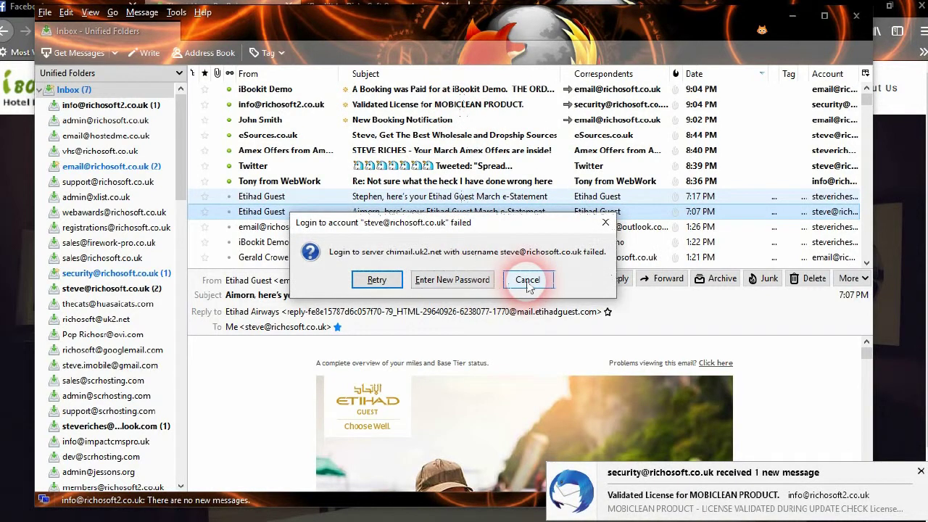
pyautogui.click(404, 122)
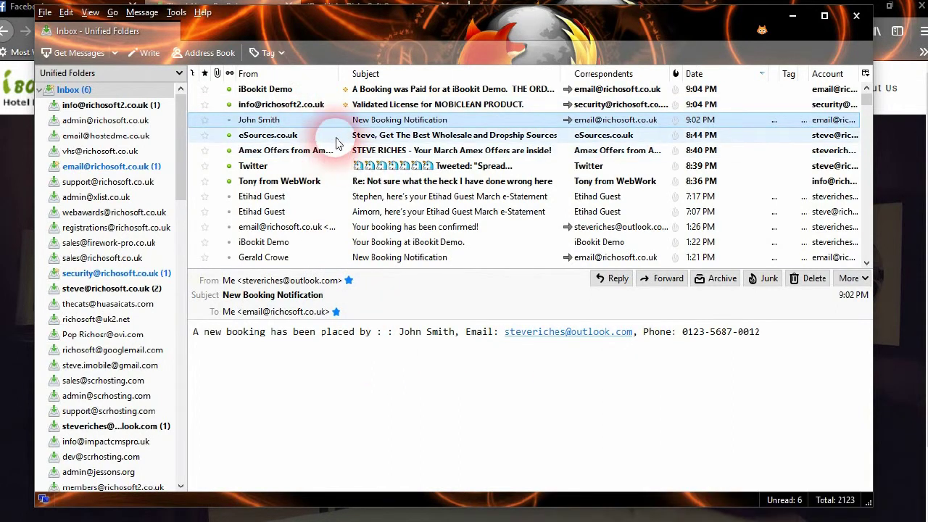
# - Read the 'A Booking was Paid' email with remote content shown, then switch to Windows Mail
pyautogui.click(406, 90)
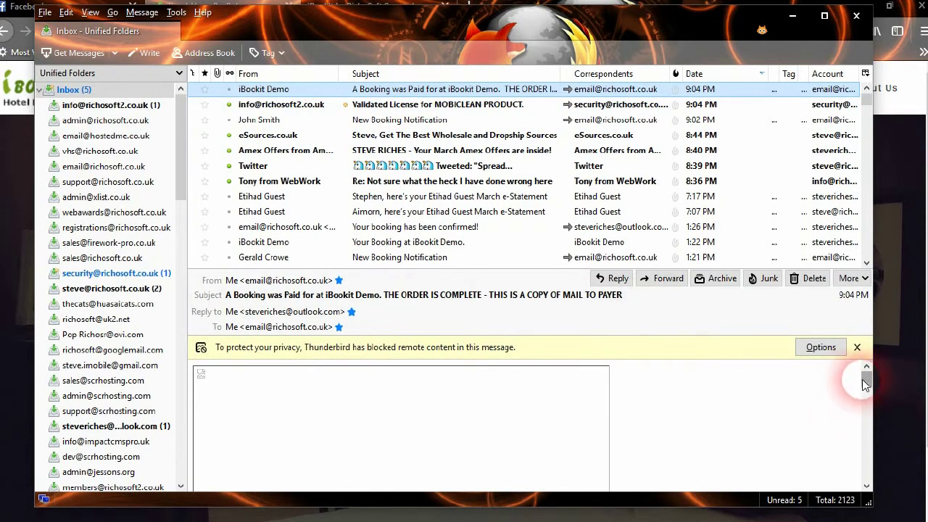
pyautogui.click(821, 347)
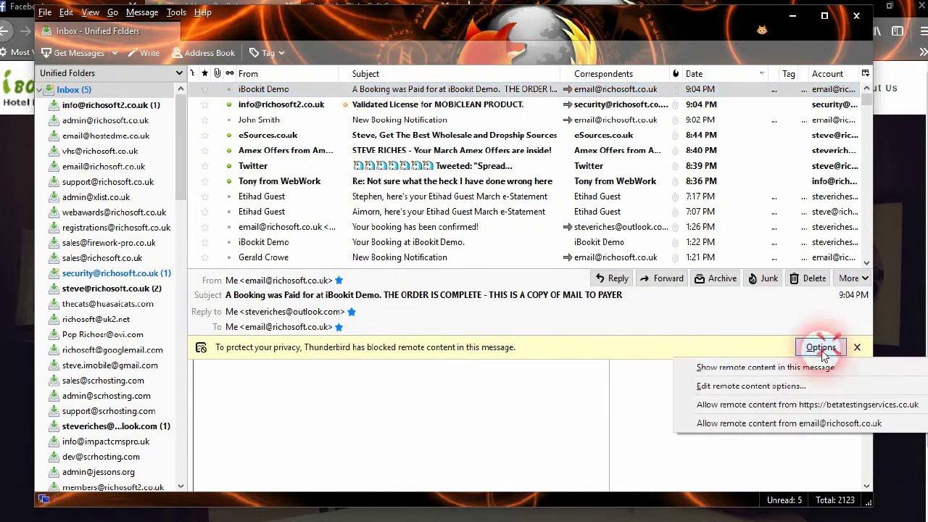
pyautogui.click(770, 361)
pyautogui.moveTo(870, 386); pyautogui.dragTo(860, 451)
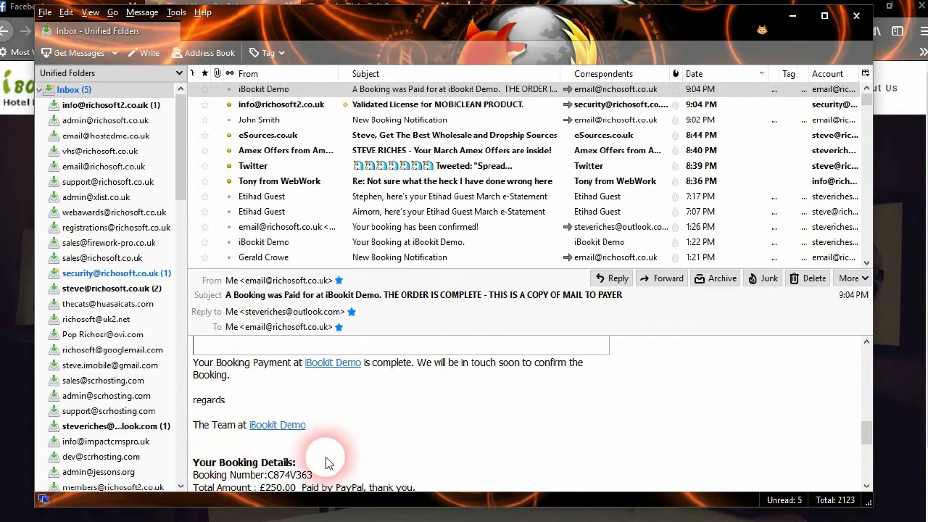
pyautogui.scroll(-2, 469, 453)
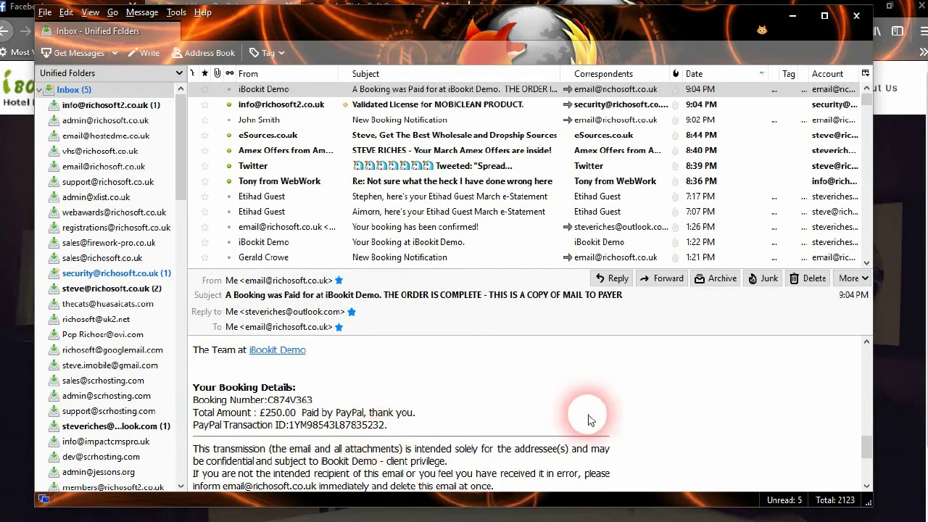
pyautogui.scroll(3, 522, 362)
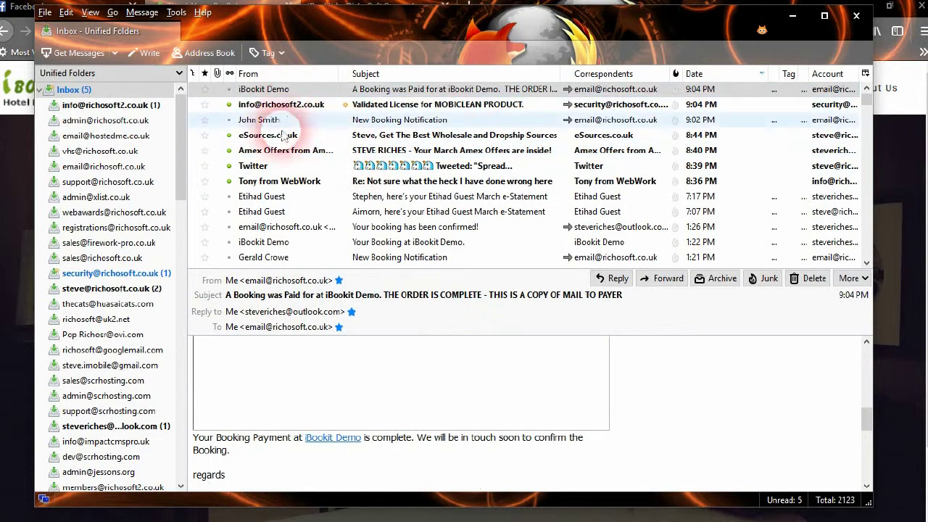
pyautogui.click(174, 514)
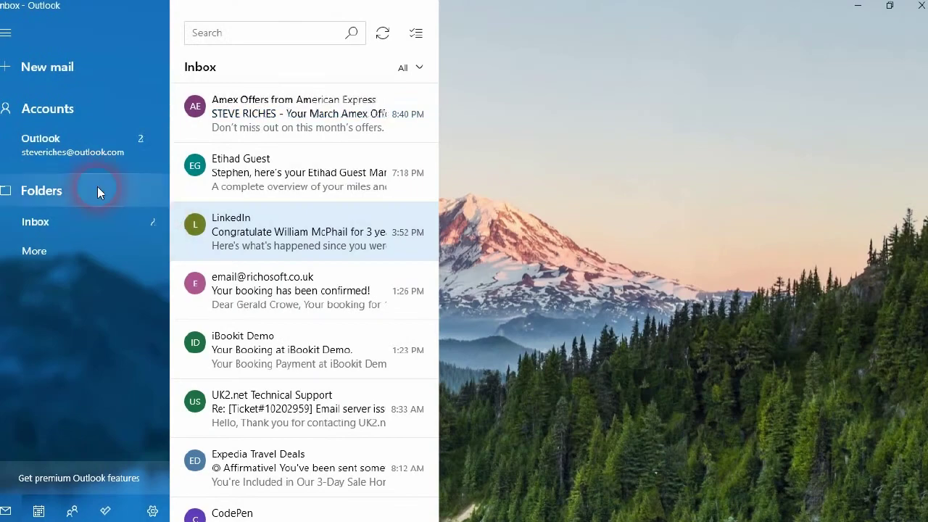
# - Read the iBookit Demo payment email in the Junk folder, then close Windows Mail
pyautogui.click(54, 250)
pyautogui.click(276, 271)
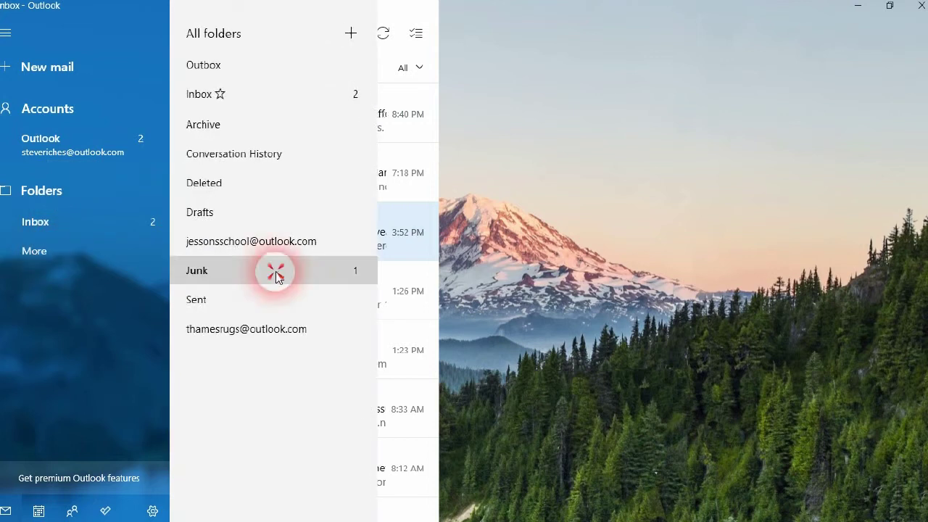
pyautogui.click(315, 112)
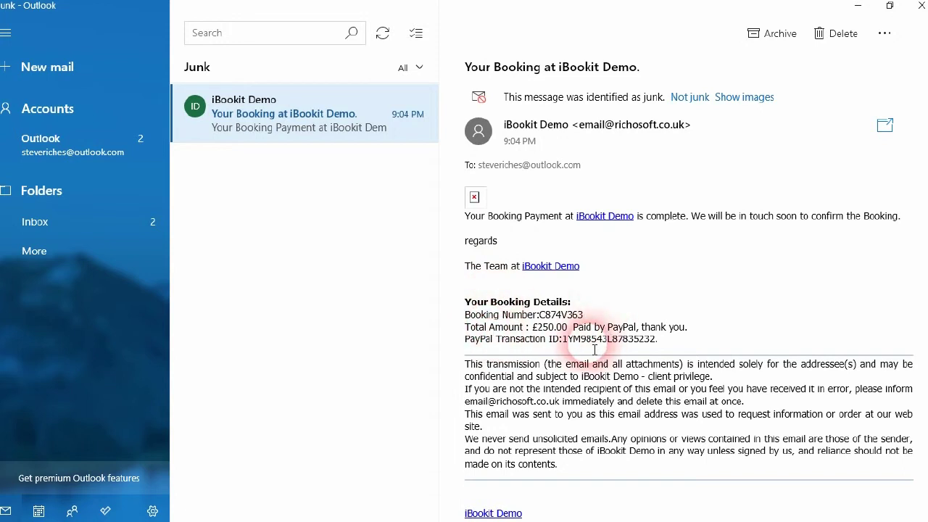
pyautogui.click(921, 6)
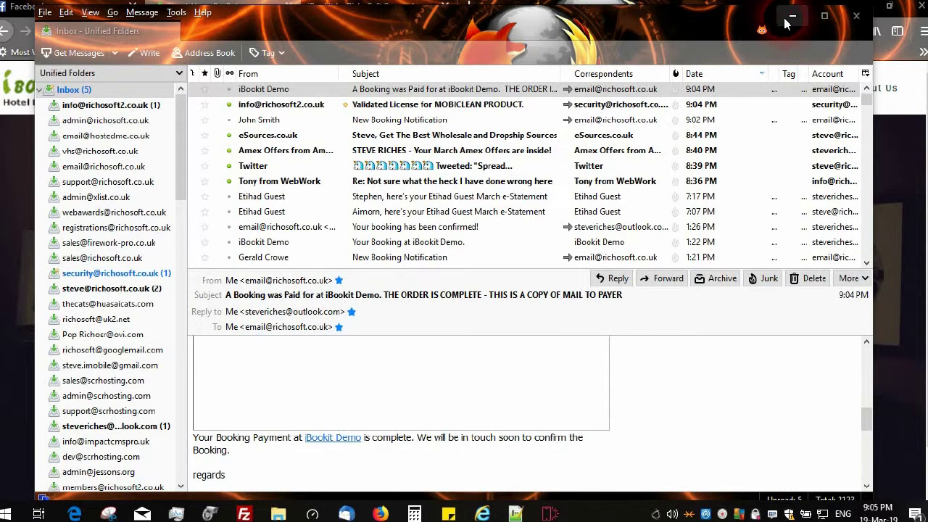
# - Return to the iBookit admin tab and log in as admin with the saved password
pyautogui.click(790, 18)
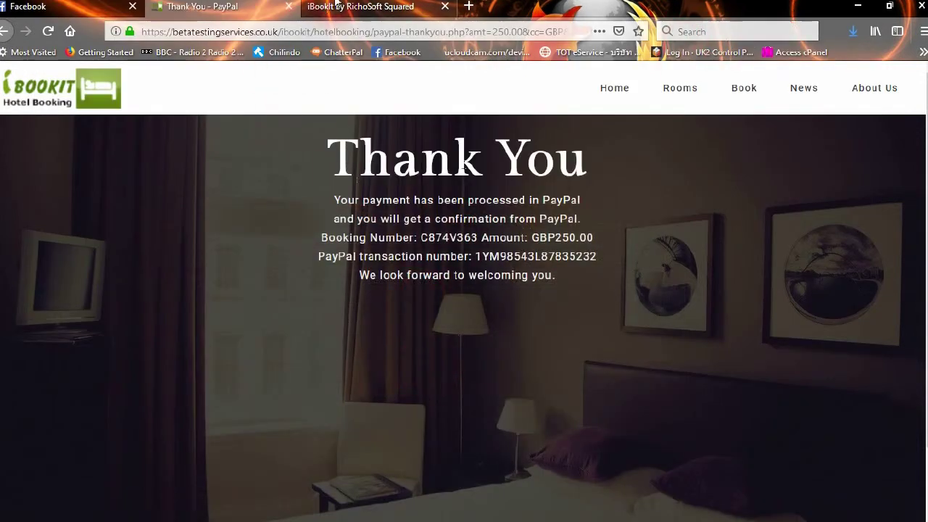
pyautogui.click(338, 7)
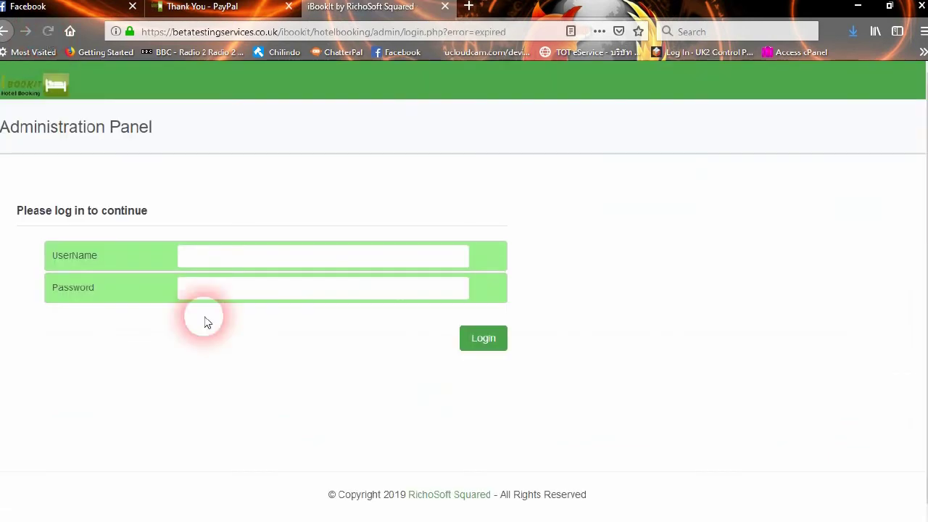
pyautogui.click(264, 258)
pyautogui.write('ad')
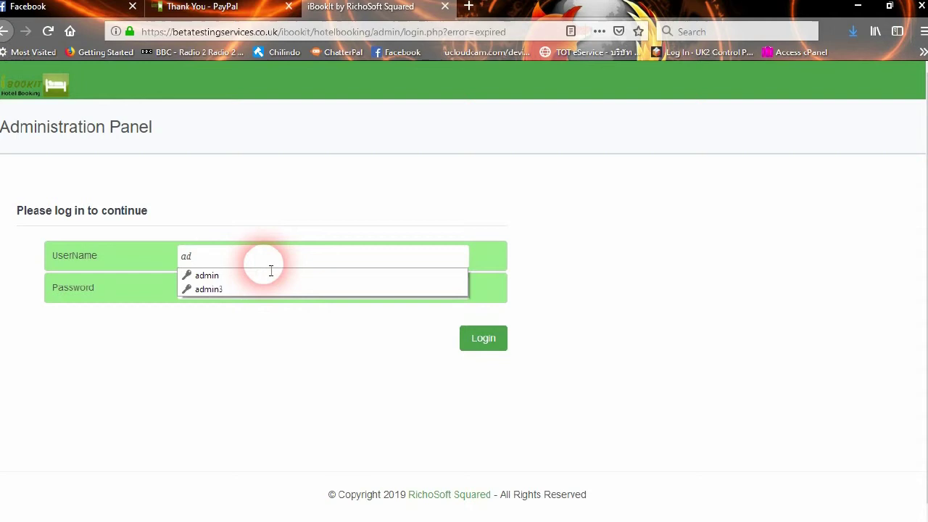
pyautogui.write('min')
pyautogui.press('Tab')
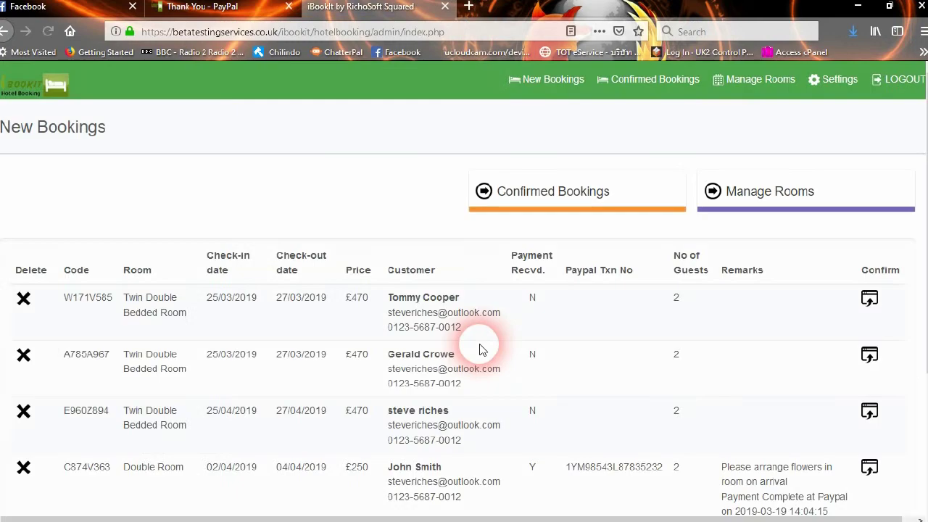
pyautogui.scroll(-5, 486, 253)
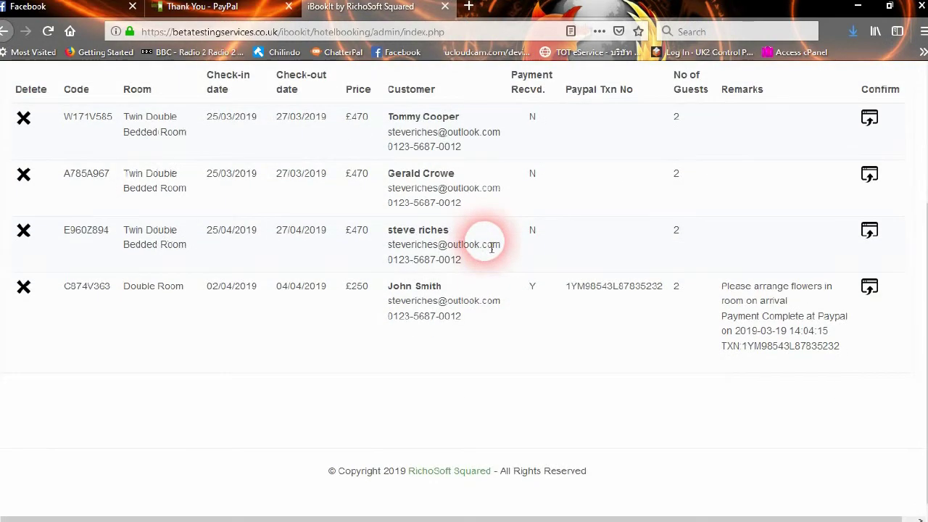
pyautogui.scroll(3, 491, 247)
pyautogui.scroll(-3, 491, 249)
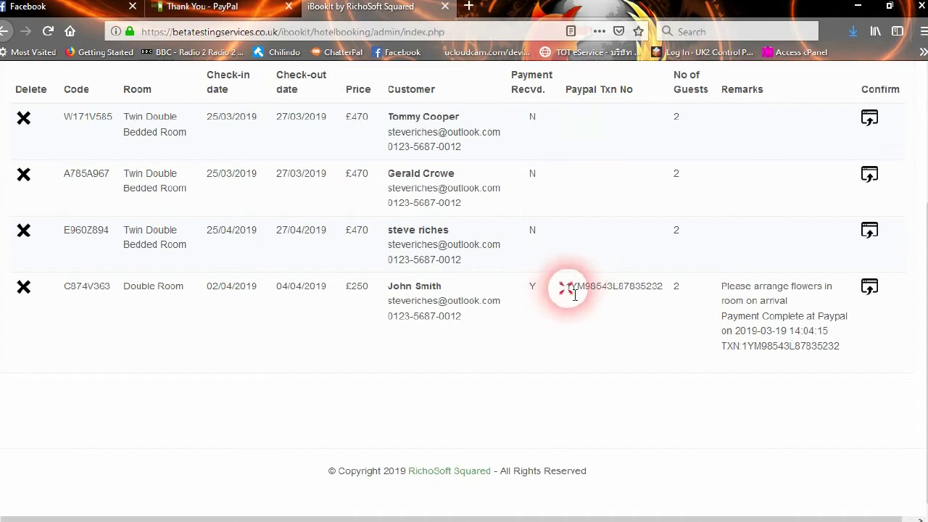
pyautogui.moveTo(566, 289); pyautogui.dragTo(658, 294)
pyautogui.click(669, 293)
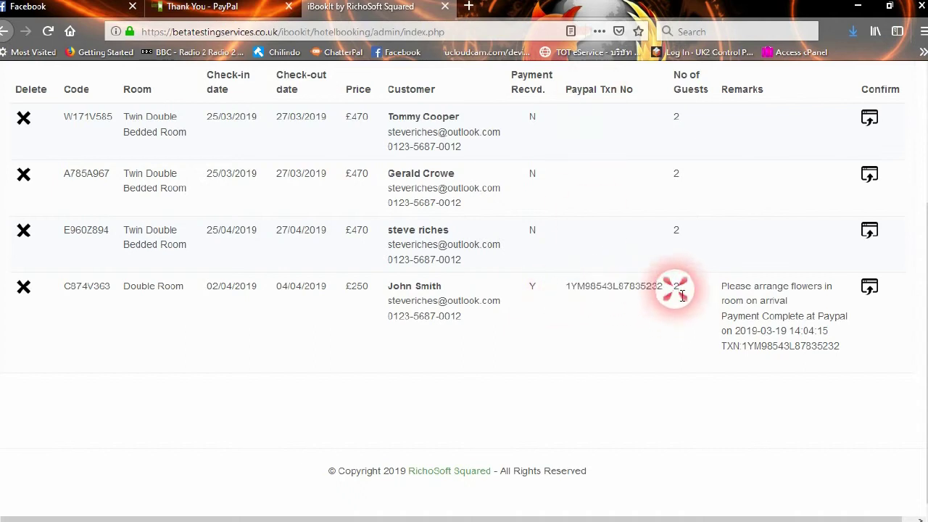
pyautogui.click(735, 335)
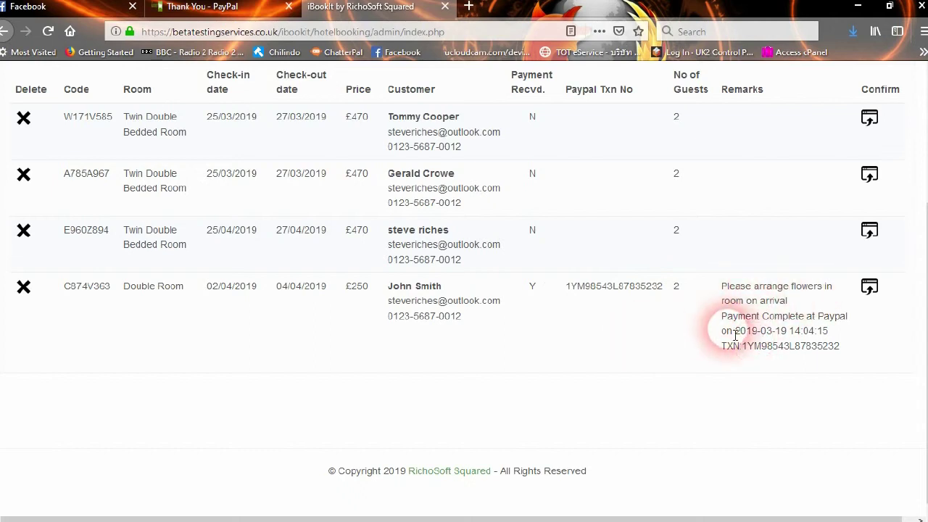
pyautogui.click(783, 344)
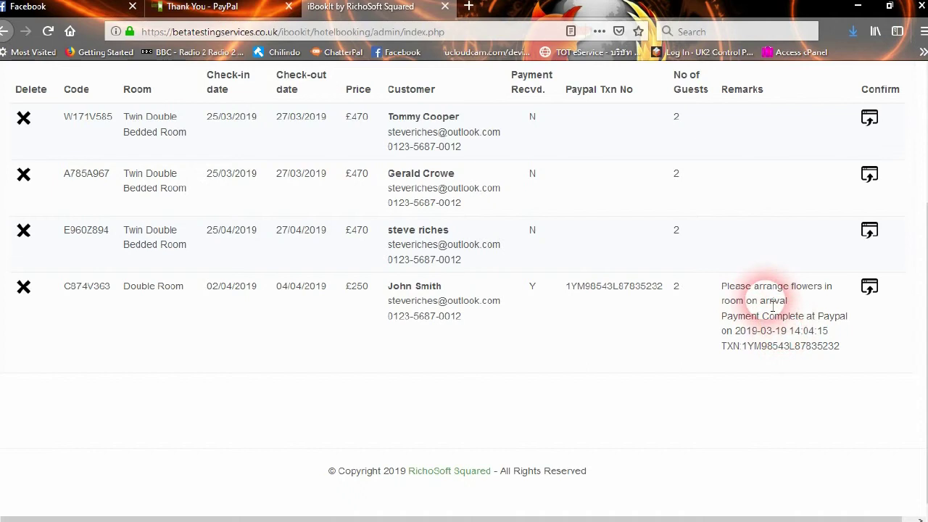
# - Open the confirmation form for booking C874V363, keeping Send Message set to Yes
pyautogui.click(870, 287)
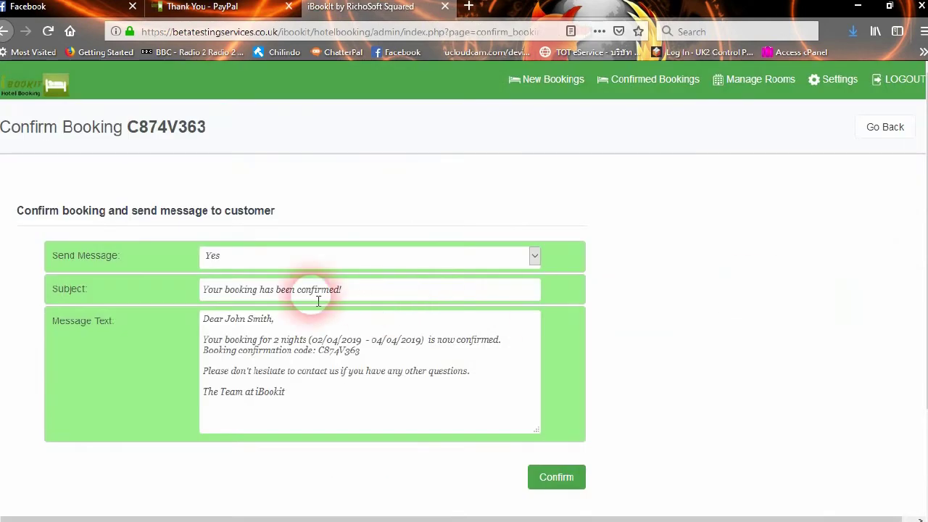
pyautogui.scroll(-2, 283, 239)
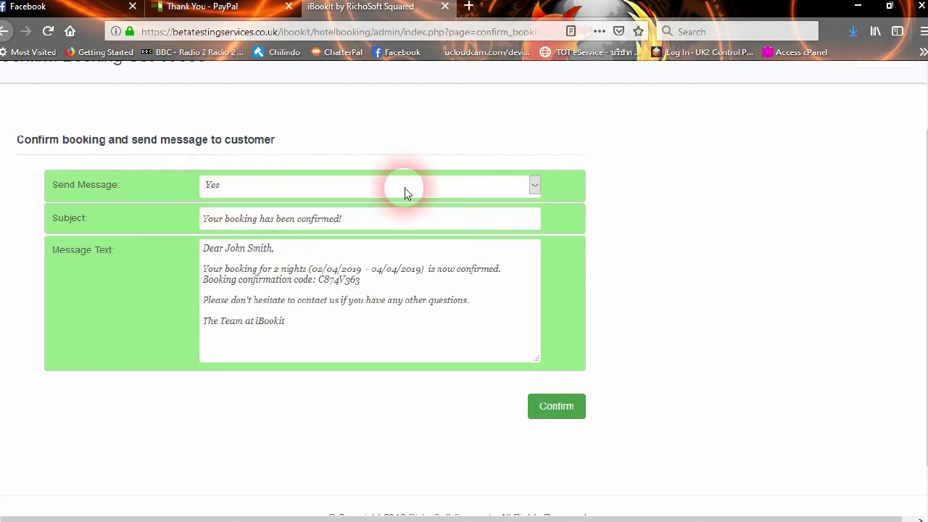
pyautogui.click(534, 187)
pyautogui.click(535, 187)
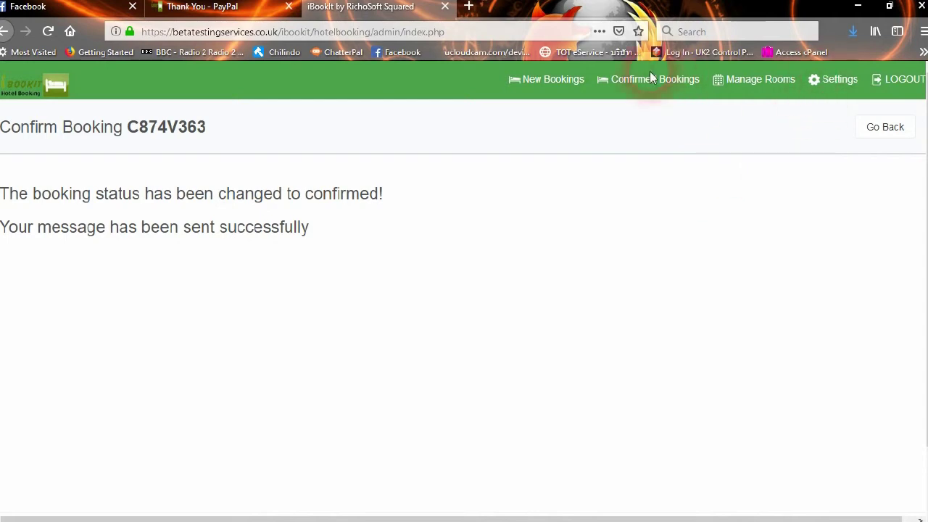
# - Open the bookings list and scroll the table to check the paid £250 Double Room booking
pyautogui.click(559, 85)
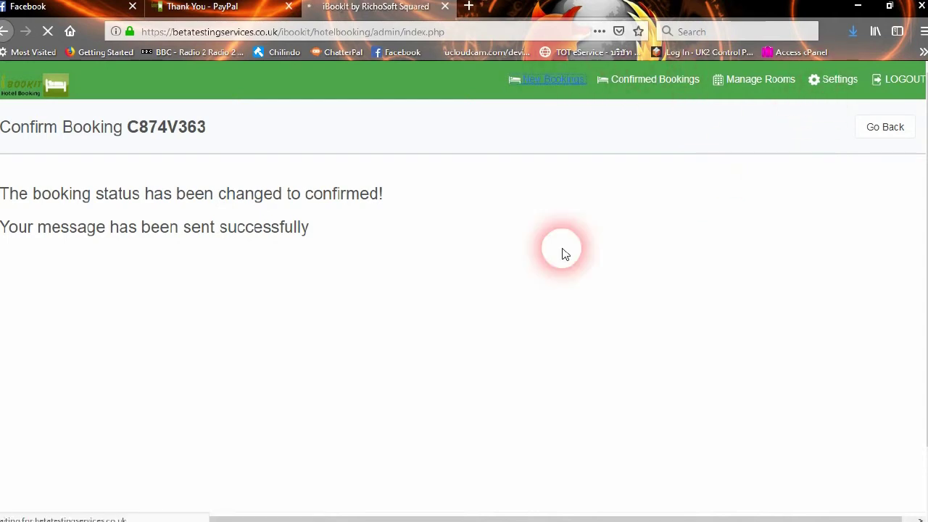
pyautogui.scroll(-2, 587, 286)
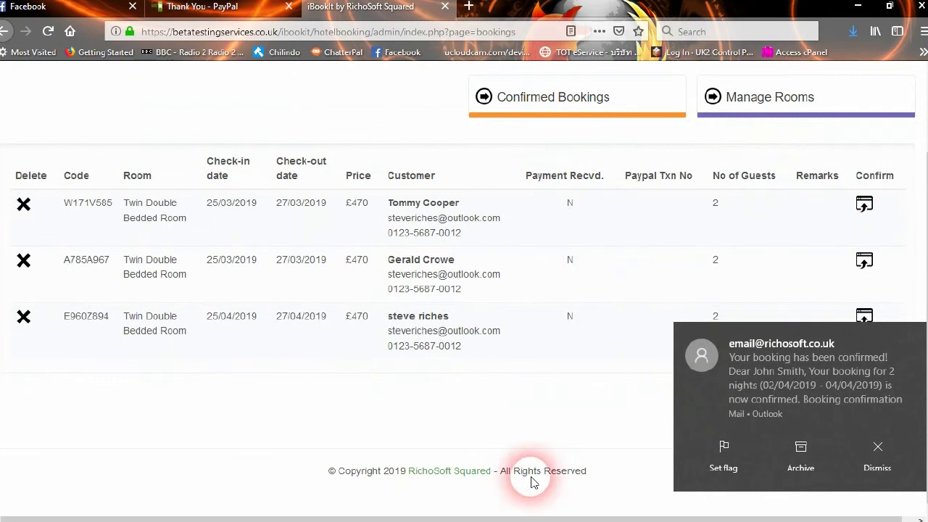
pyautogui.scroll(2, 596, 345)
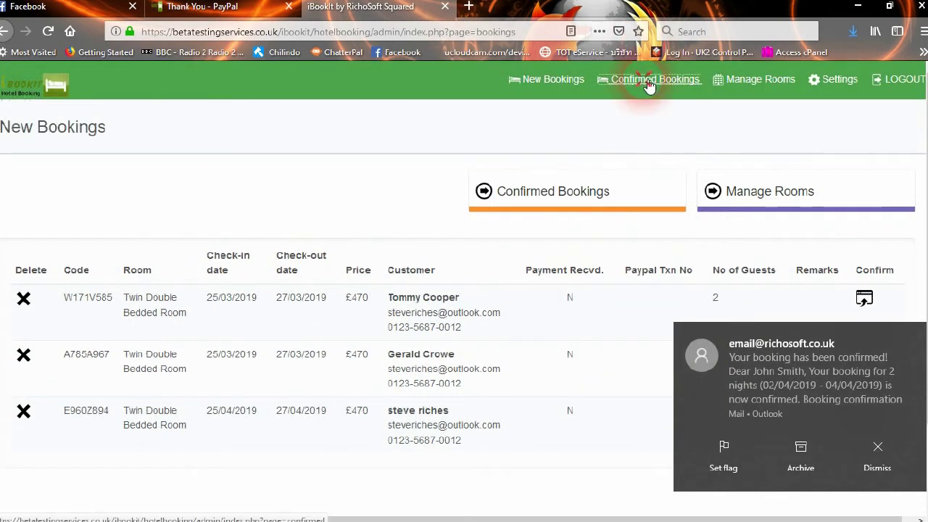
pyautogui.scroll(-3, 529, 246)
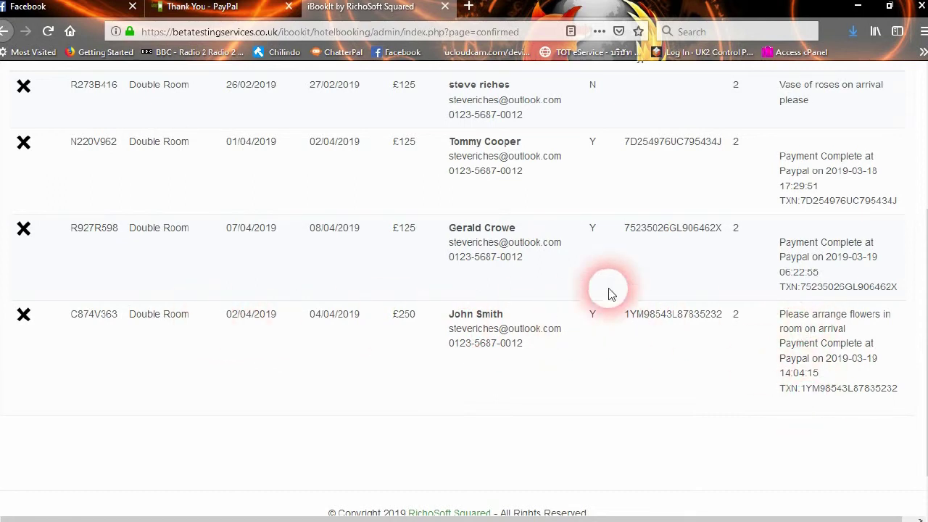
pyautogui.scroll(3, 551, 176)
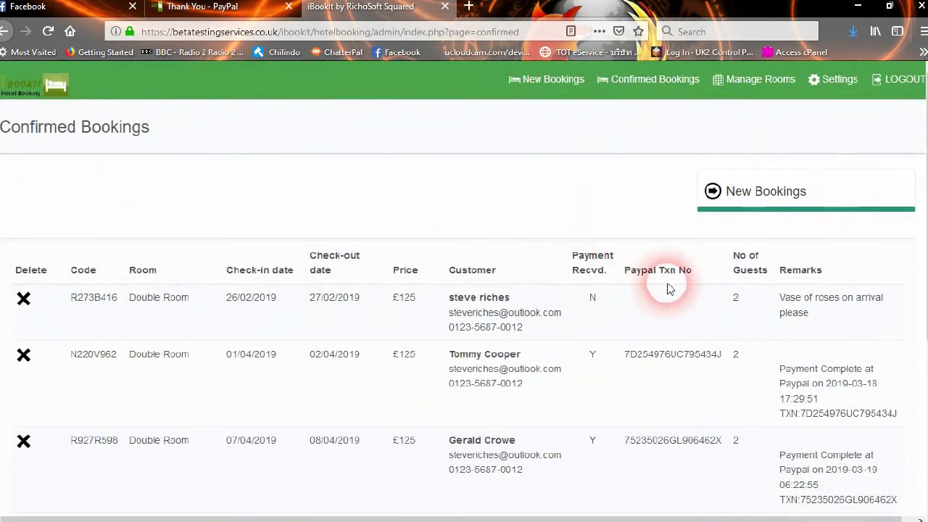
pyautogui.scroll(-4, 595, 295)
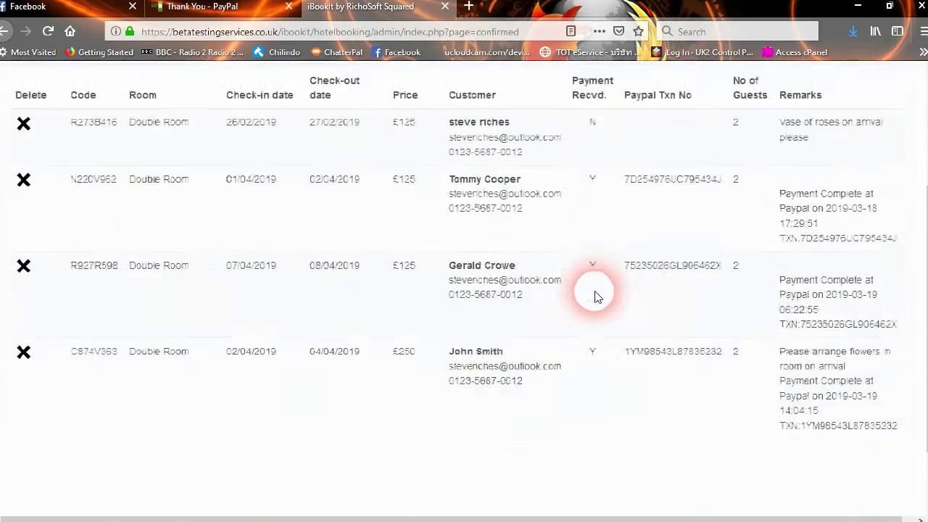
pyautogui.scroll(4, 595, 295)
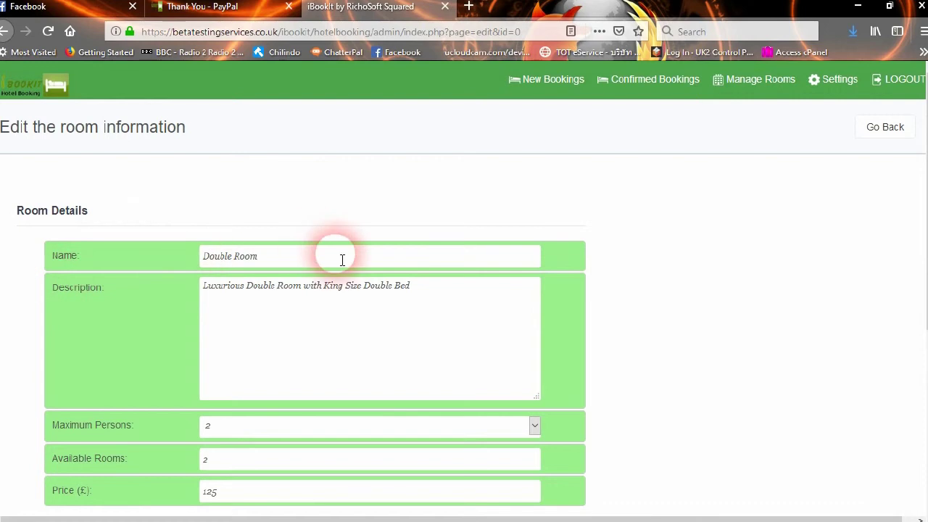
# - Review the Double Room's name, description, maximum persons (kept at 2), available rooms and image thumbnails
pyautogui.click(318, 259)
pyautogui.click(338, 315)
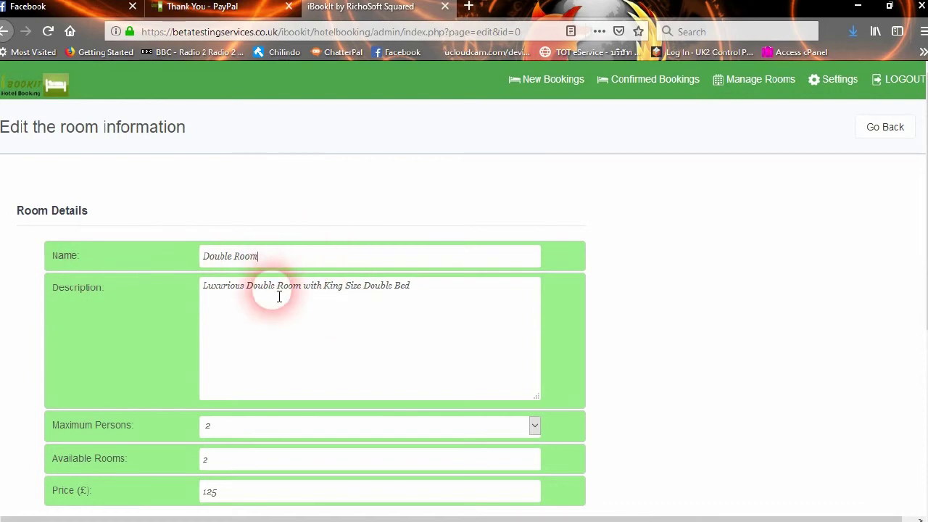
pyautogui.scroll(-1, 316, 299)
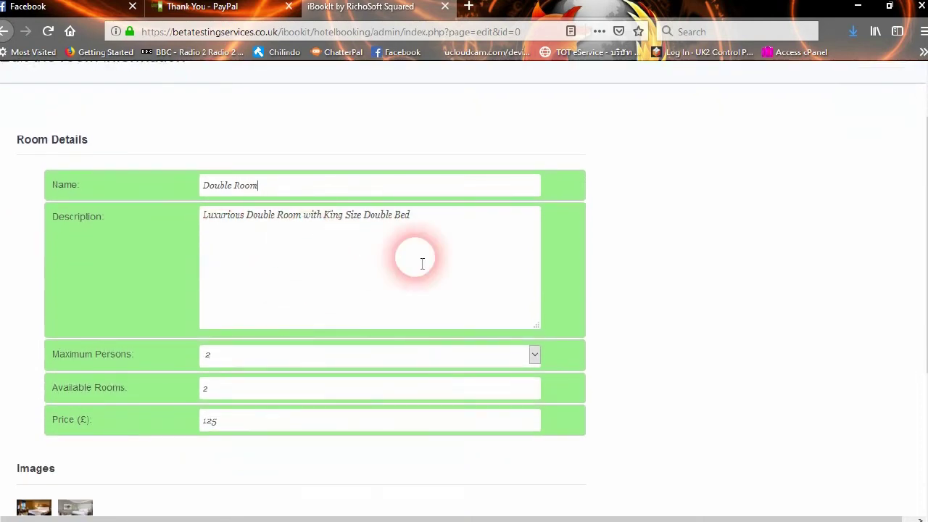
pyautogui.scroll(-3, 336, 271)
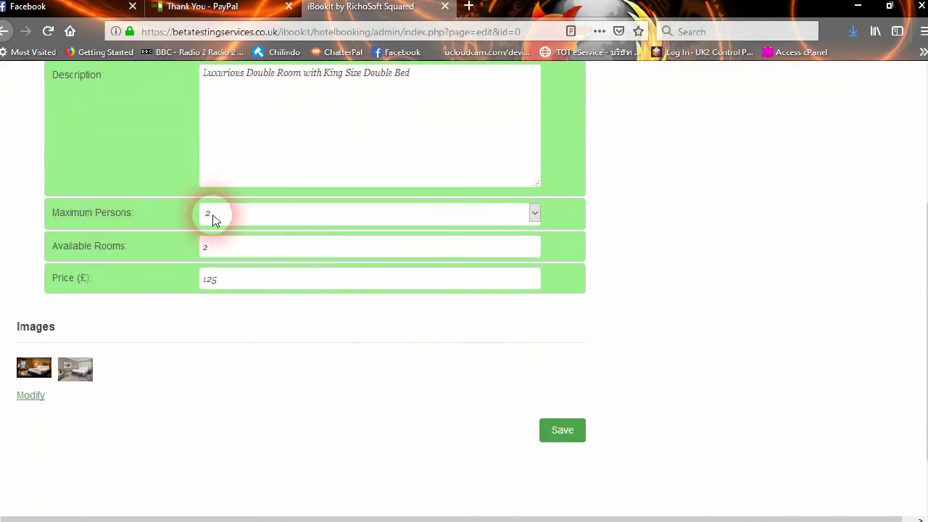
pyautogui.click(472, 222)
pyautogui.click(474, 224)
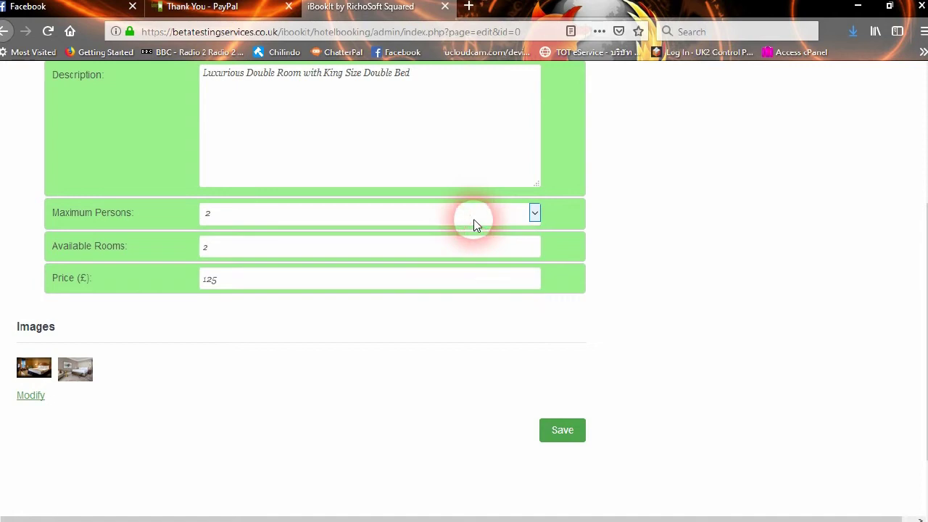
pyautogui.click(247, 252)
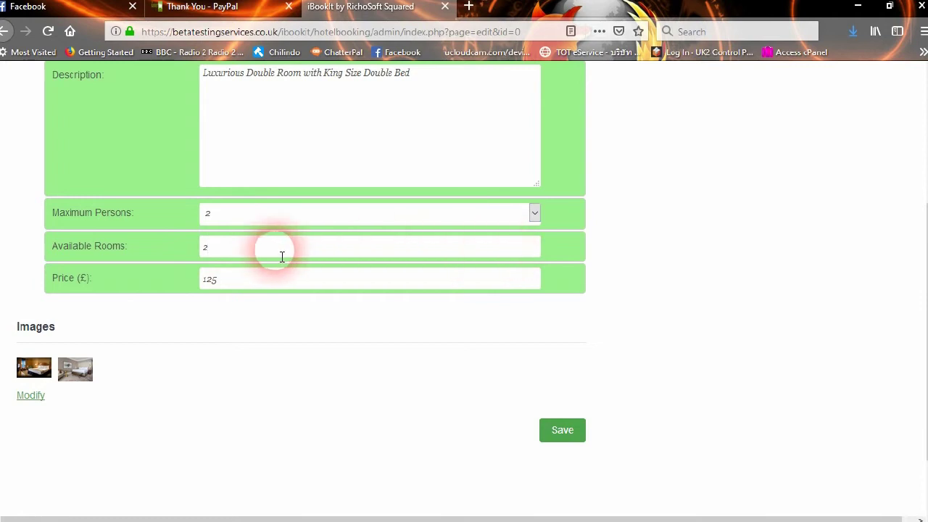
pyautogui.scroll(2, 290, 253)
pyautogui.scroll(-3, 286, 262)
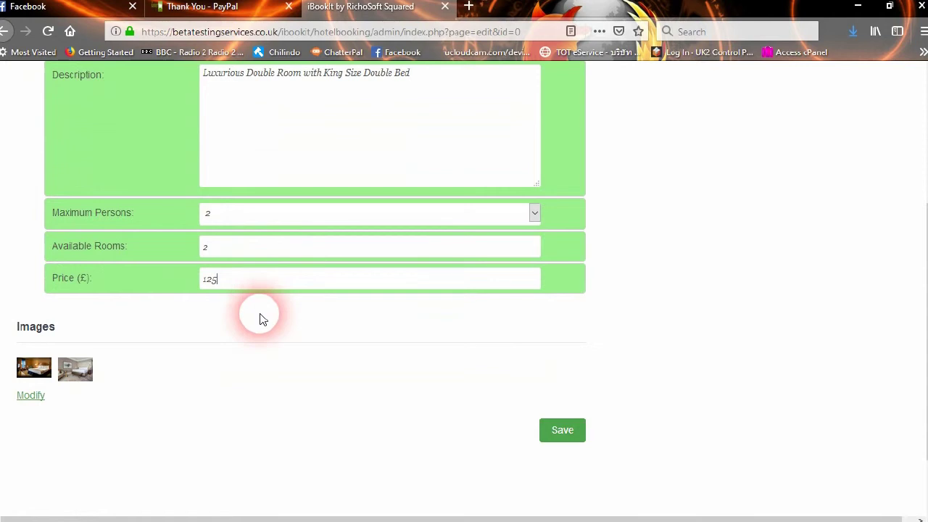
pyautogui.moveTo(40, 369)
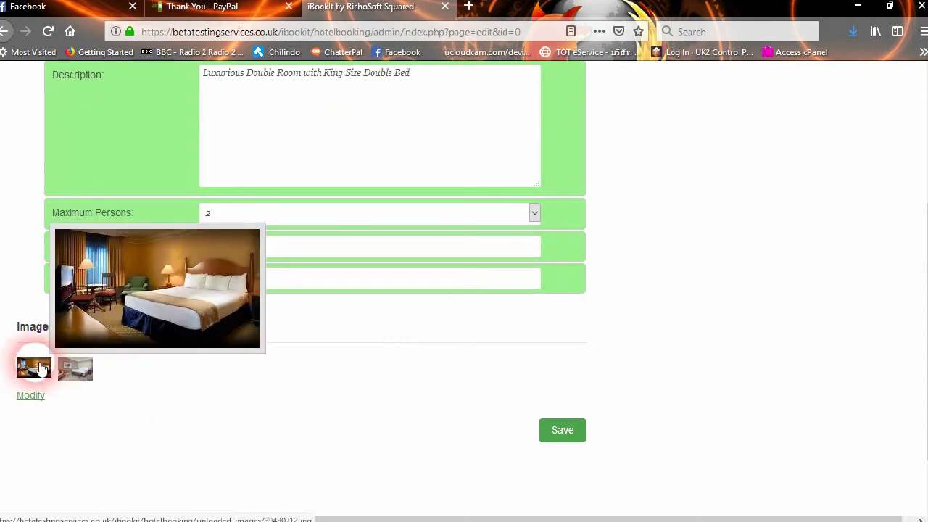
pyautogui.moveTo(69, 369)
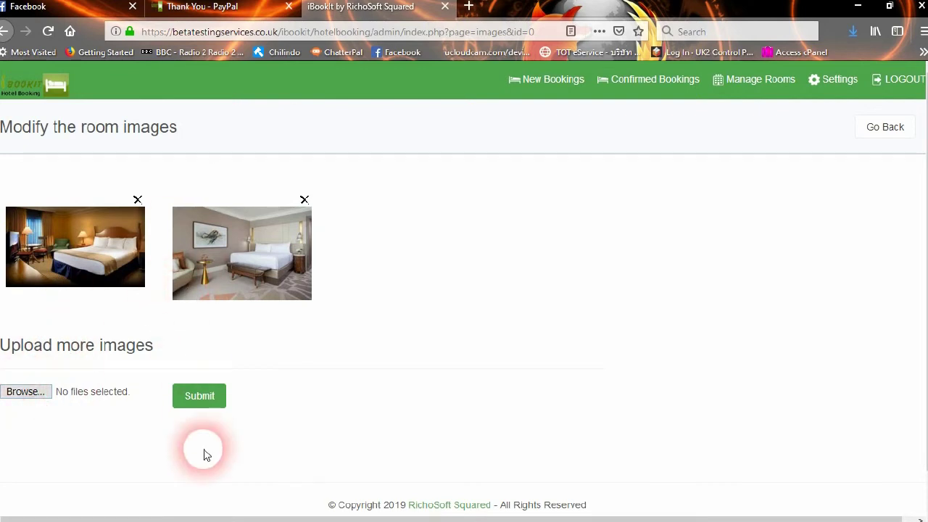
# - Go back twice to the Manage your rooms list and scroll through the room types
pyautogui.click(882, 132)
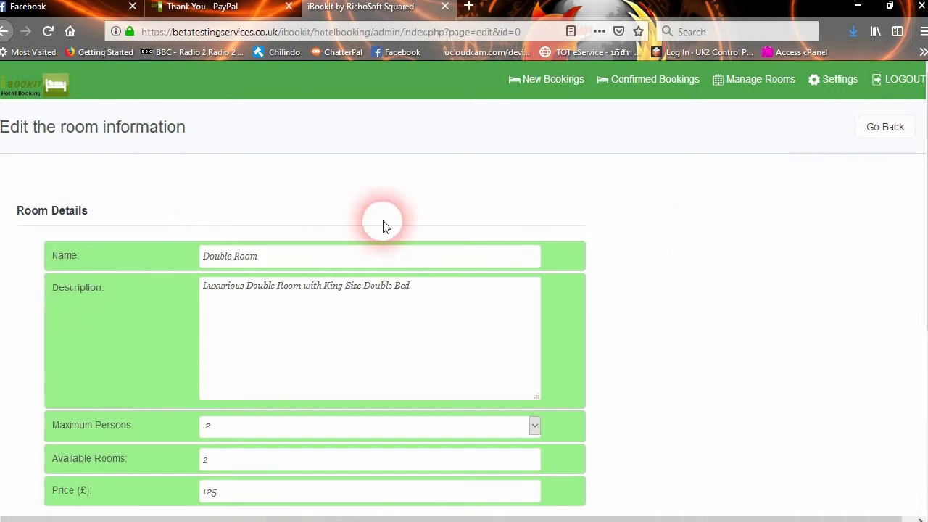
pyautogui.click(888, 131)
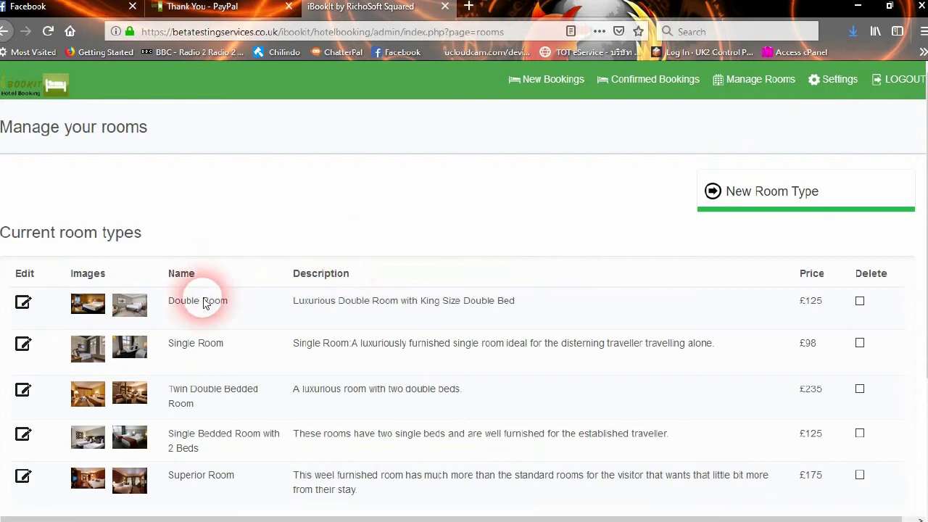
pyautogui.scroll(-2, 208, 315)
pyautogui.scroll(-2, 208, 326)
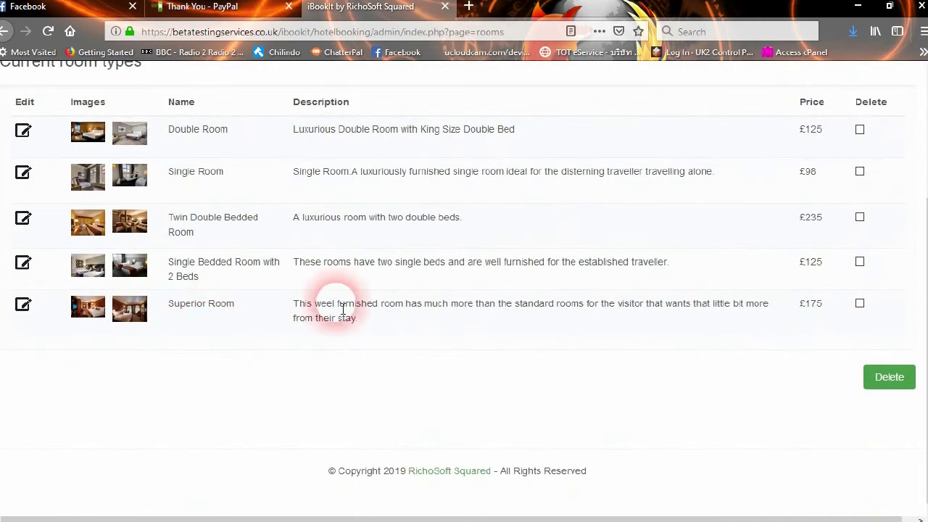
pyautogui.scroll(4, 751, 206)
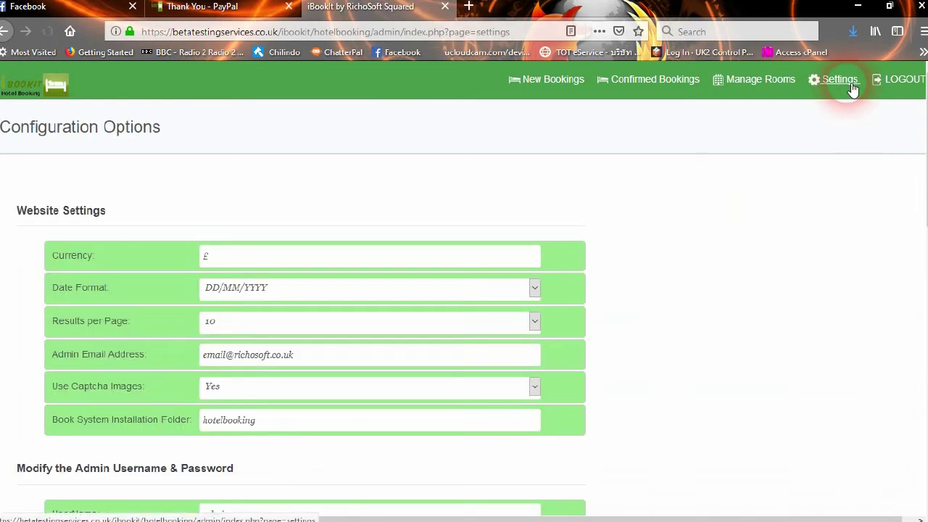
pyautogui.scroll(-4, 389, 222)
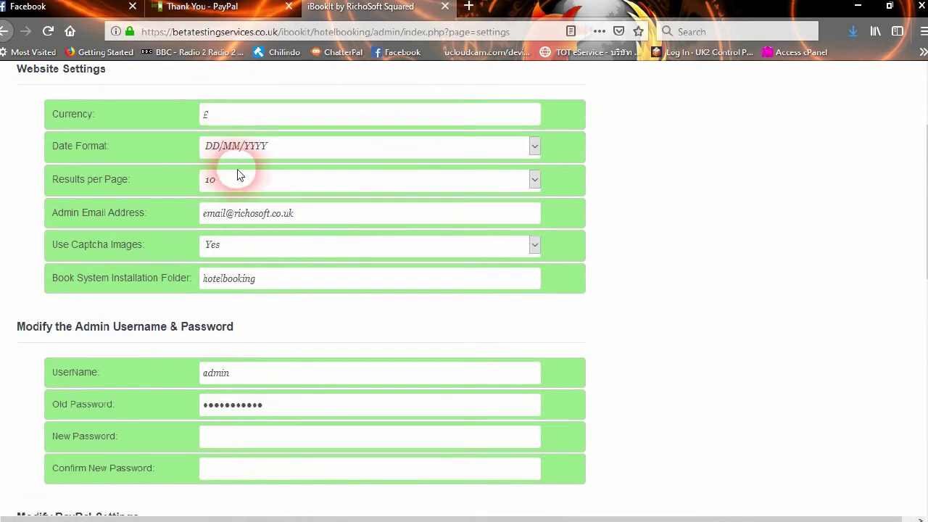
pyautogui.click(284, 150)
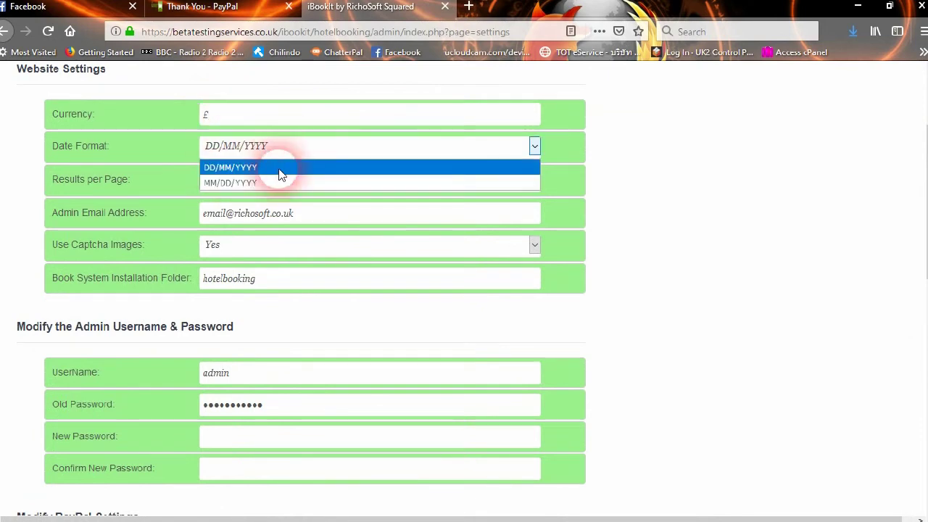
pyautogui.click(287, 149)
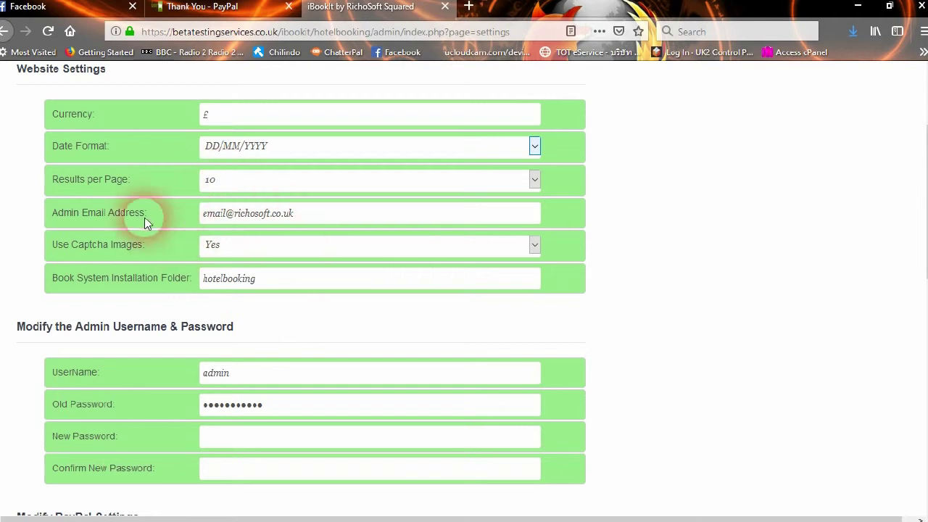
pyautogui.click(309, 222)
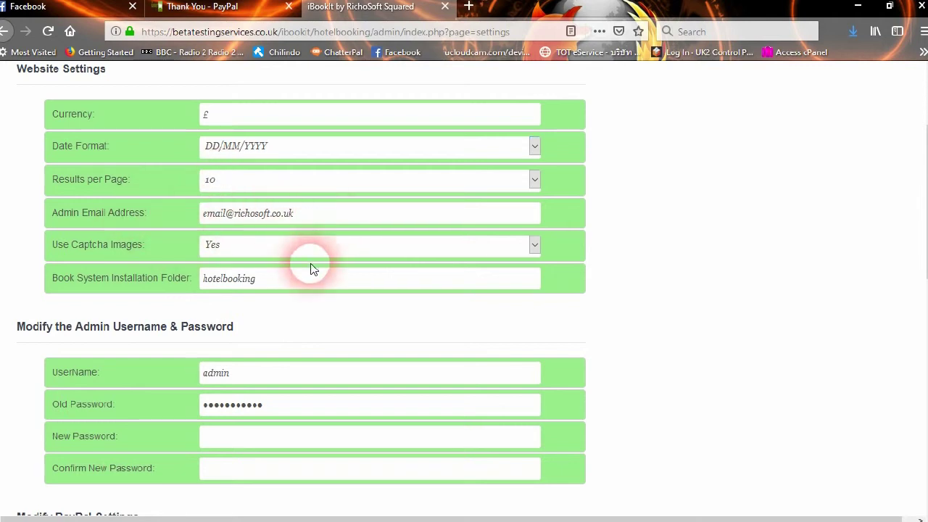
pyautogui.click(284, 251)
pyautogui.click(284, 251)
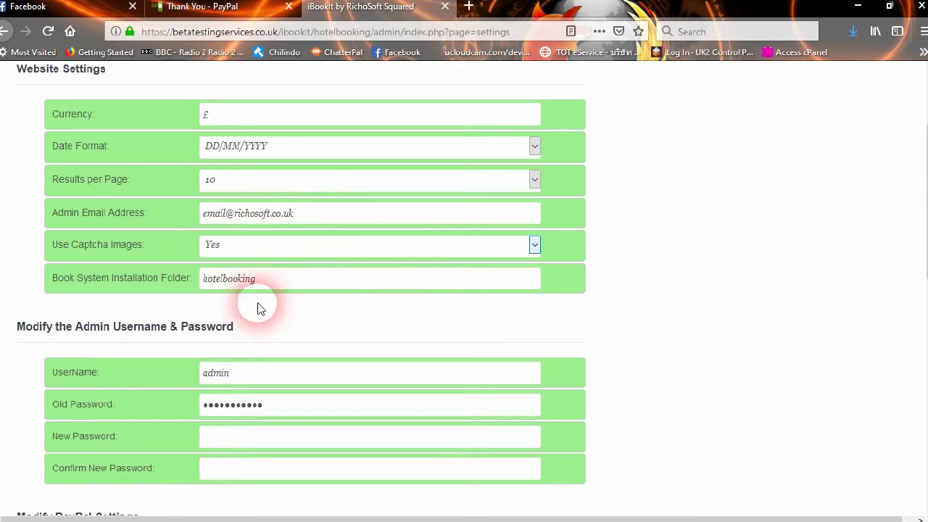
pyautogui.scroll(-2, 260, 308)
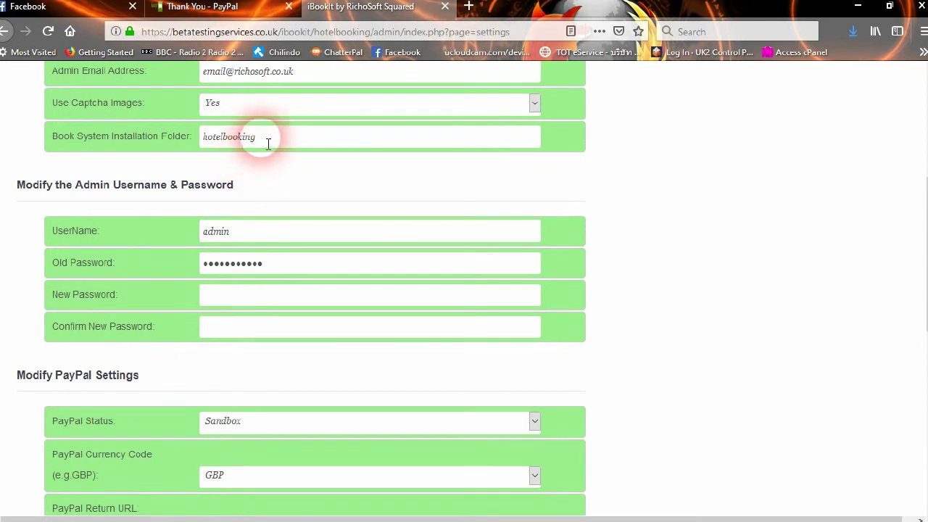
pyautogui.scroll(-1, 300, 203)
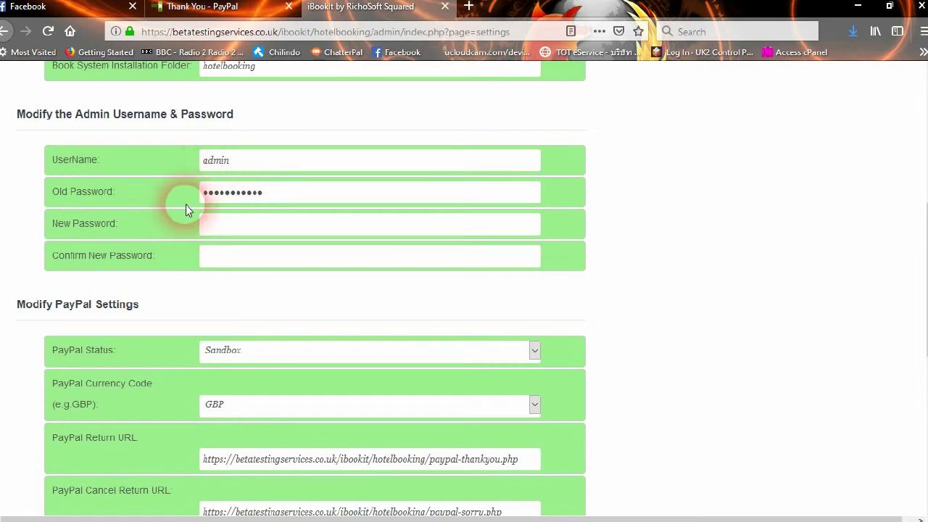
pyautogui.scroll(-3, 242, 263)
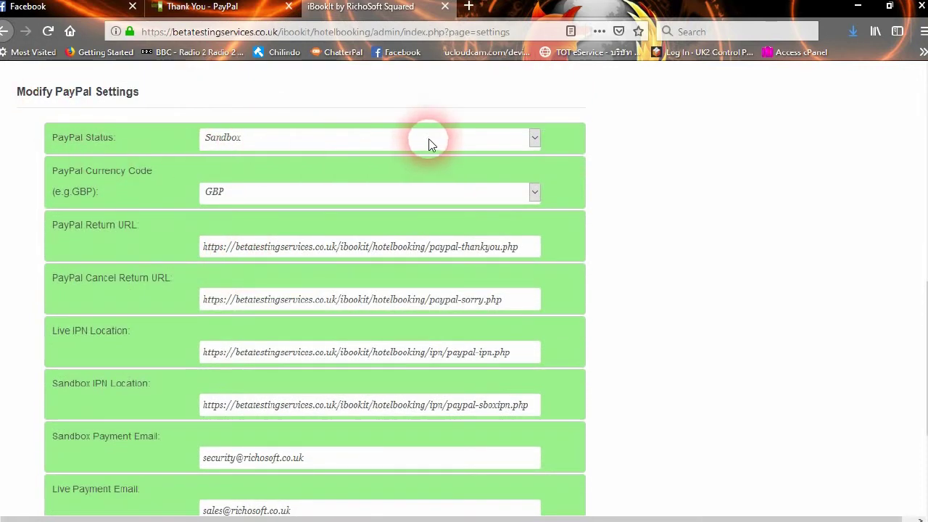
pyautogui.click(536, 139)
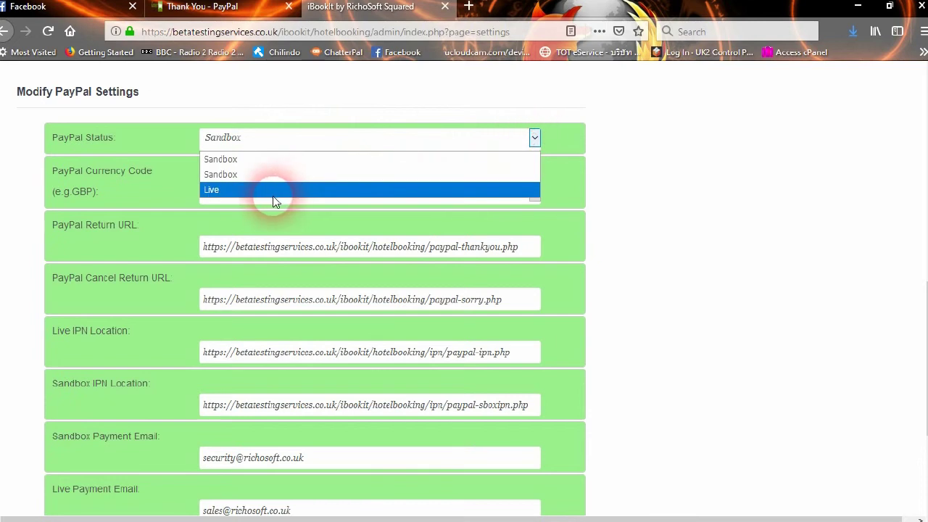
pyautogui.click(503, 137)
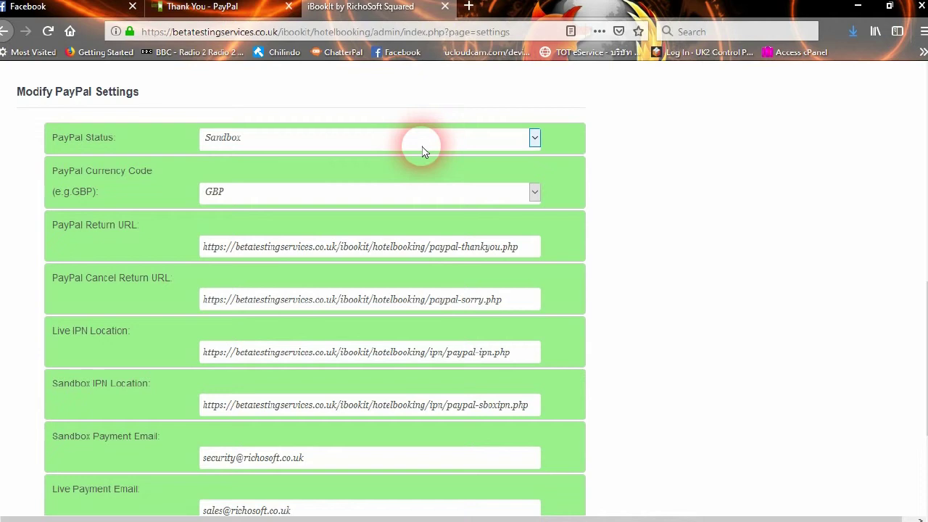
pyautogui.click(285, 197)
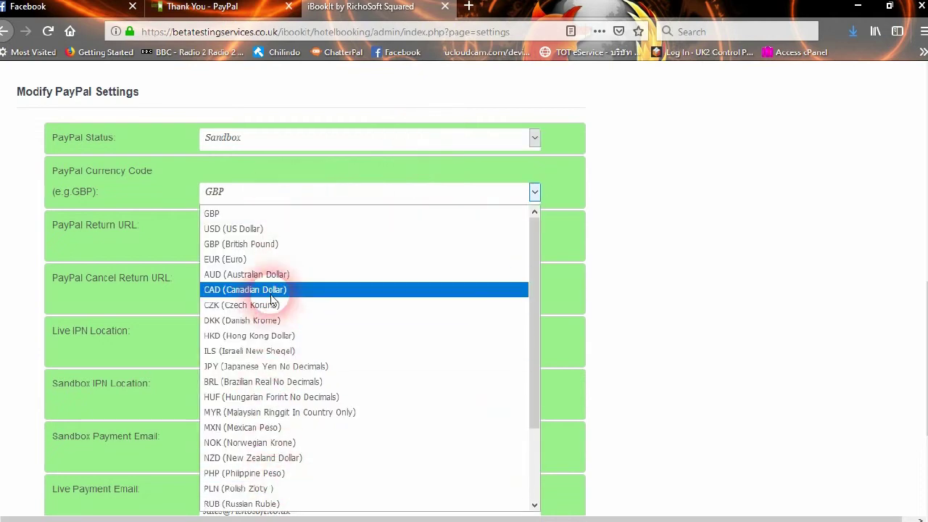
pyautogui.click(280, 212)
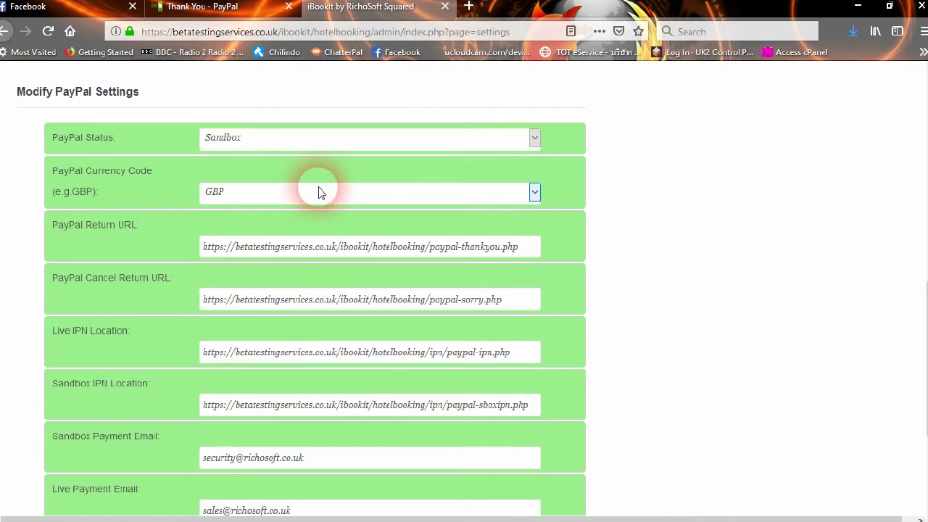
pyautogui.scroll(-1, 319, 190)
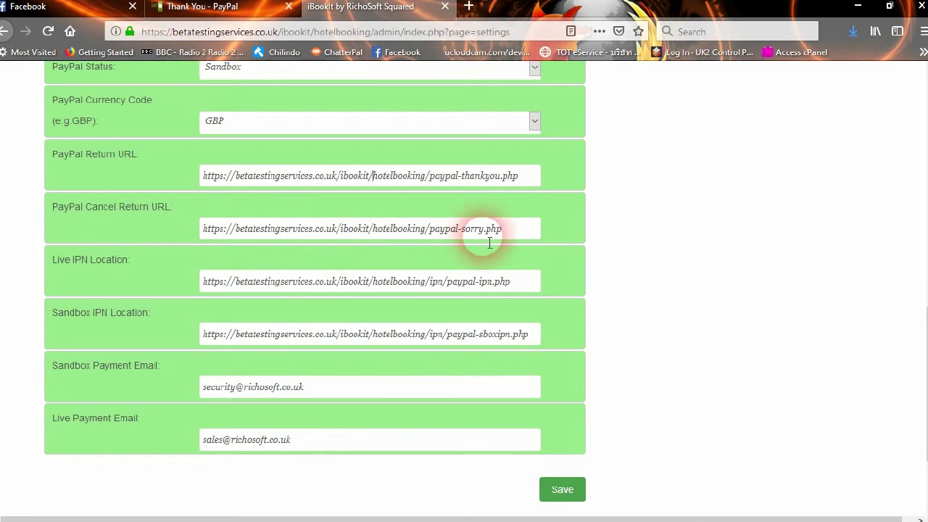
pyautogui.scroll(-3, 316, 265)
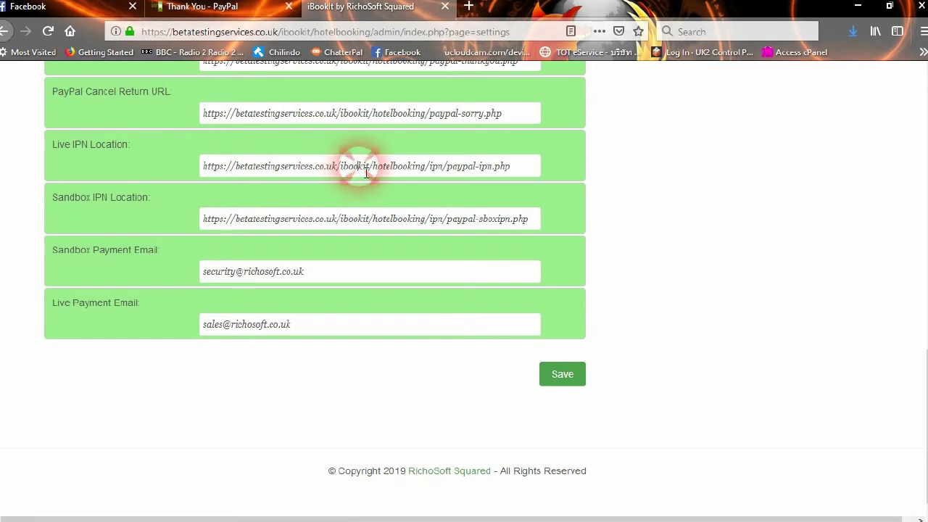
pyautogui.moveTo(341, 167); pyautogui.dragTo(384, 171)
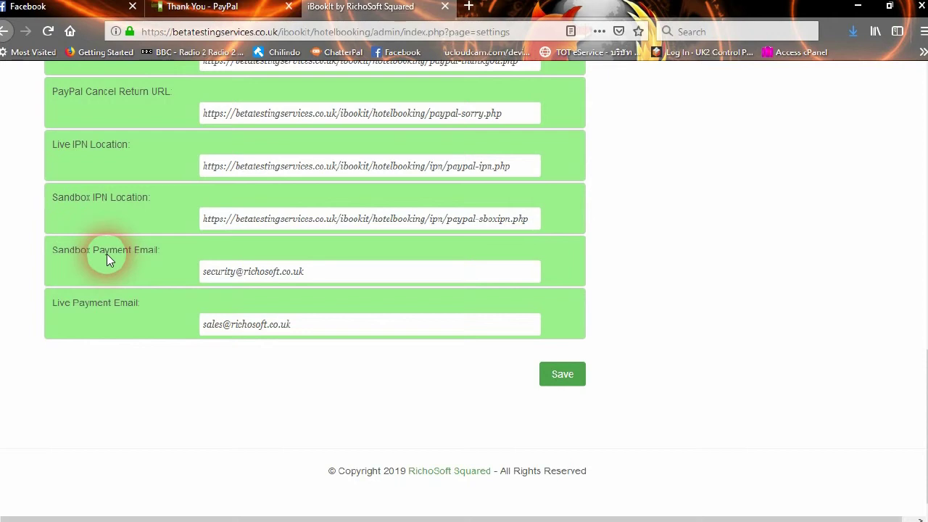
pyautogui.click(320, 272)
pyautogui.moveTo(321, 276); pyautogui.dragTo(203, 281)
pyautogui.click(150, 271)
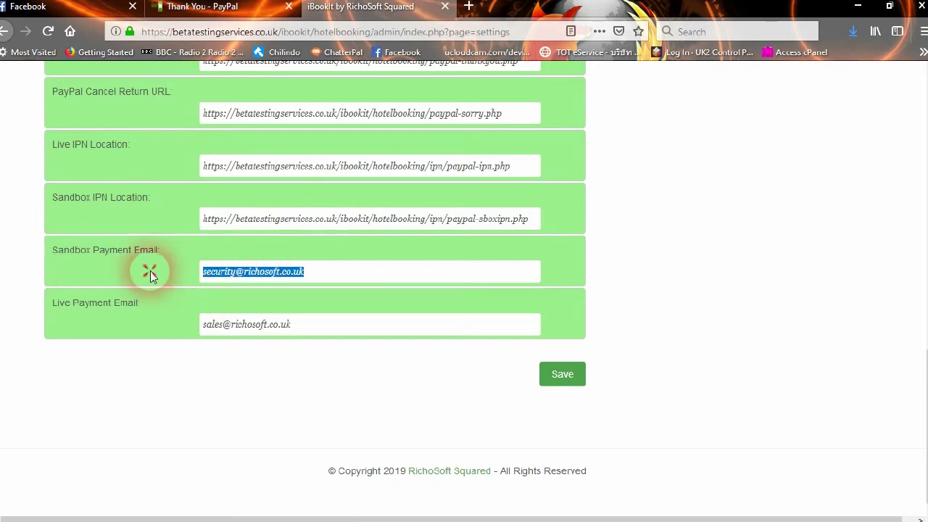
pyautogui.click(335, 324)
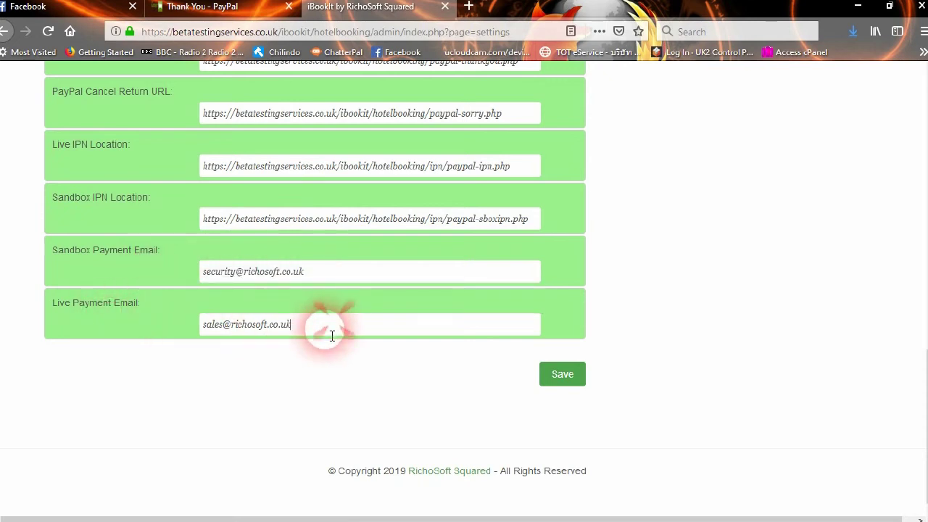
pyautogui.moveTo(321, 324); pyautogui.dragTo(206, 332)
pyautogui.click(153, 330)
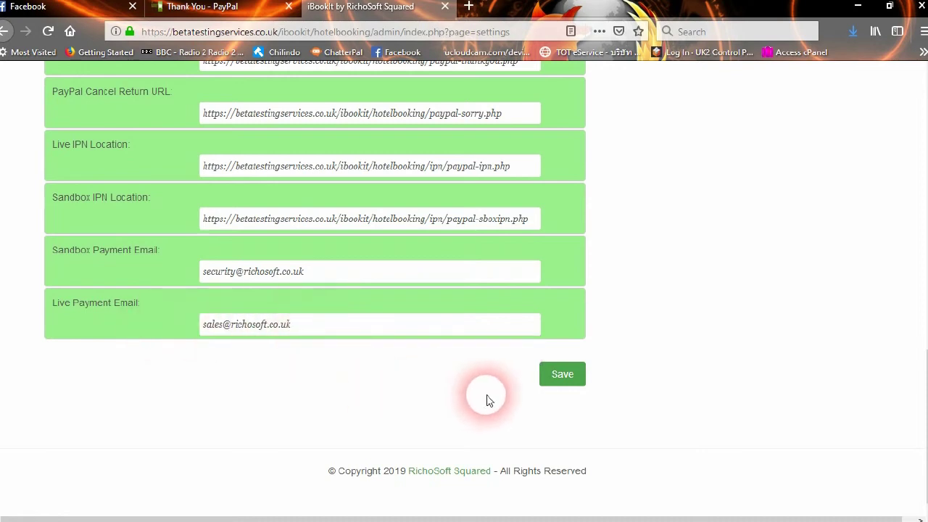
pyautogui.scroll(2, 385, 297)
pyautogui.scroll(8, 385, 297)
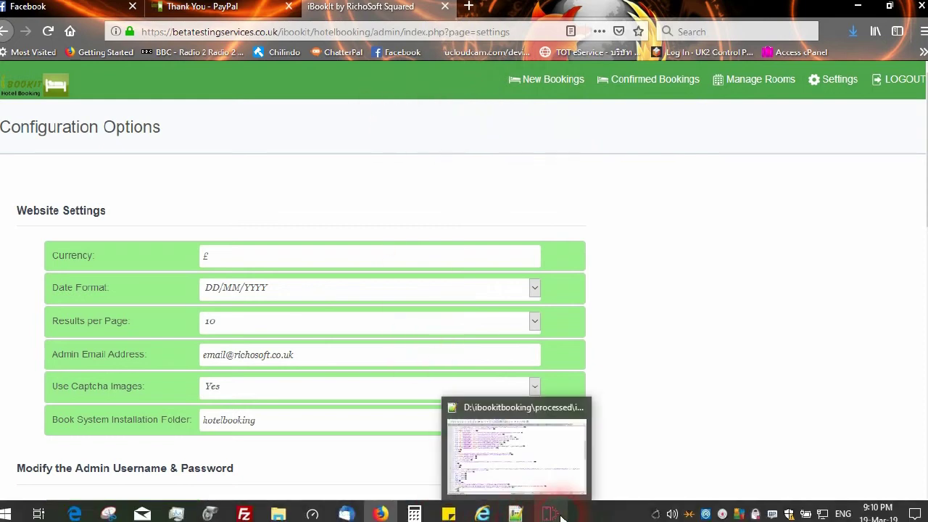
# - In Mobirise, choose the IBOOKIT HOTEL BOOKER BOOKING MODULE card from Sites, confirm OK, and collapse the list
pyautogui.click(560, 517)
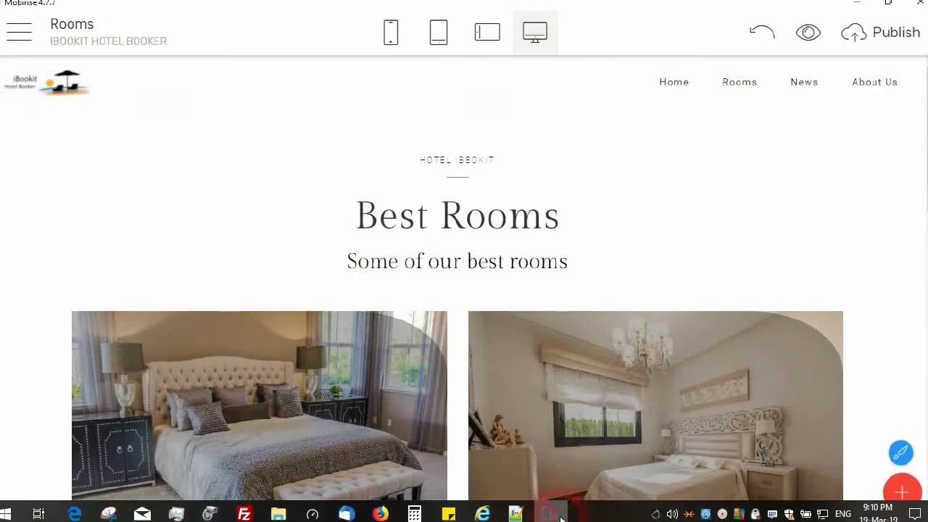
pyautogui.click(18, 39)
pyautogui.click(54, 148)
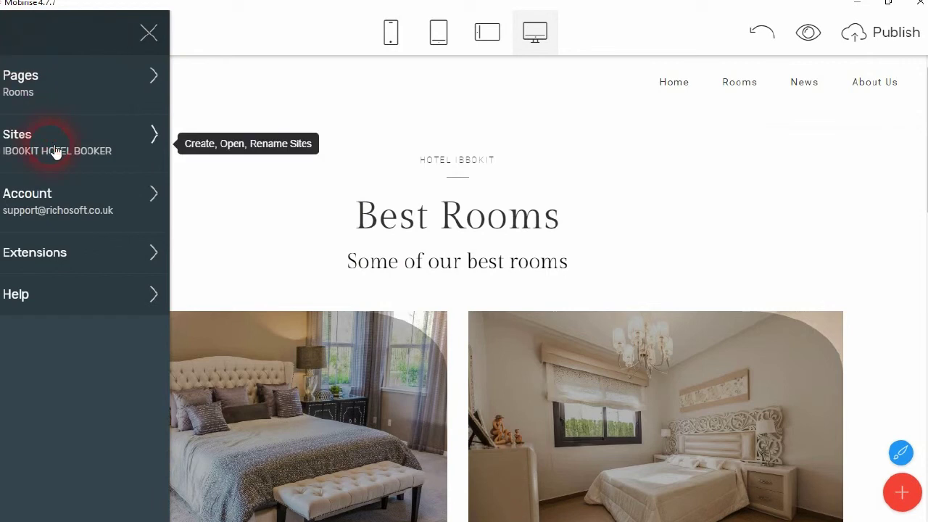
pyautogui.scroll(5, 331, 292)
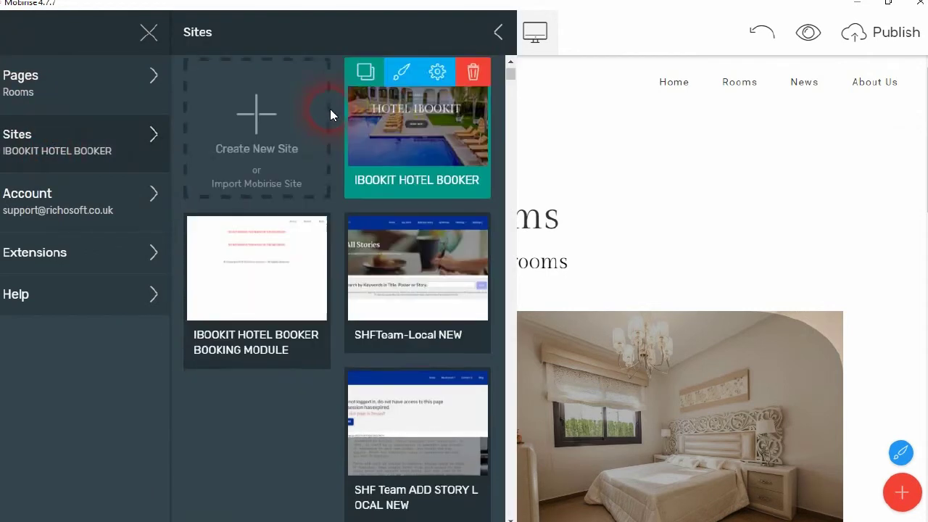
pyautogui.click(256, 314)
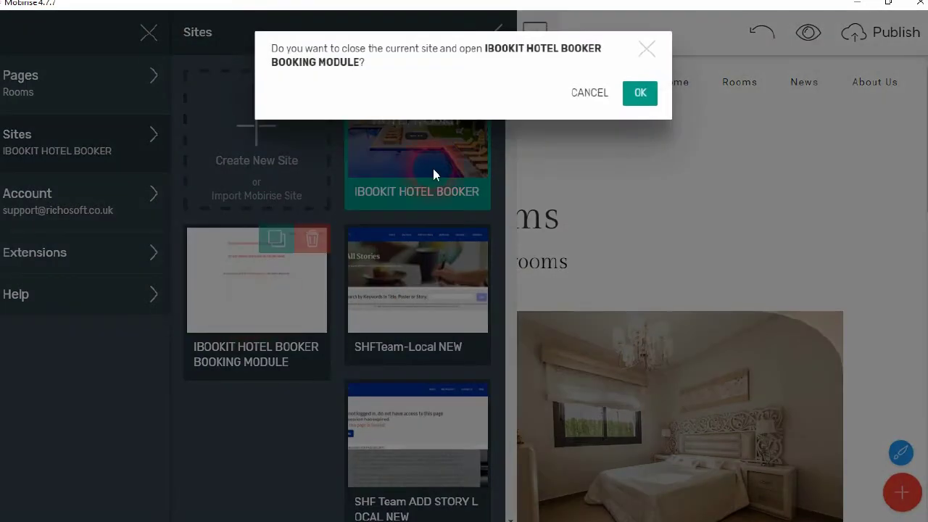
pyautogui.click(640, 96)
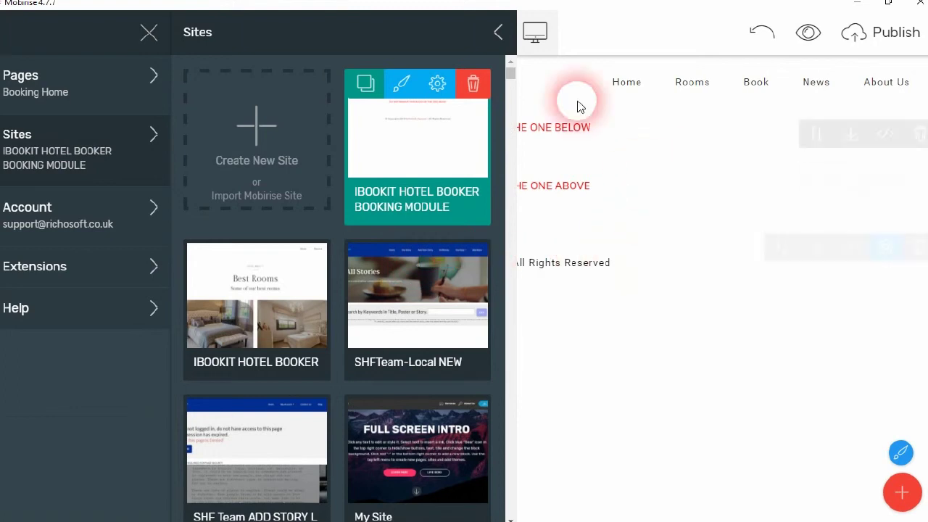
pyautogui.click(500, 32)
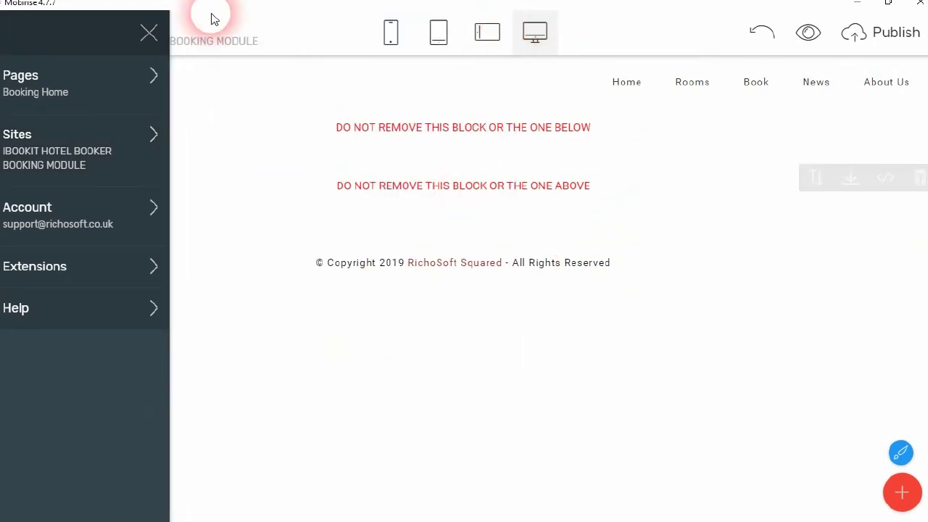
# - Switch the Mobirise editor to the booking module site's Thank You - PayPal page
pyautogui.click(201, 144)
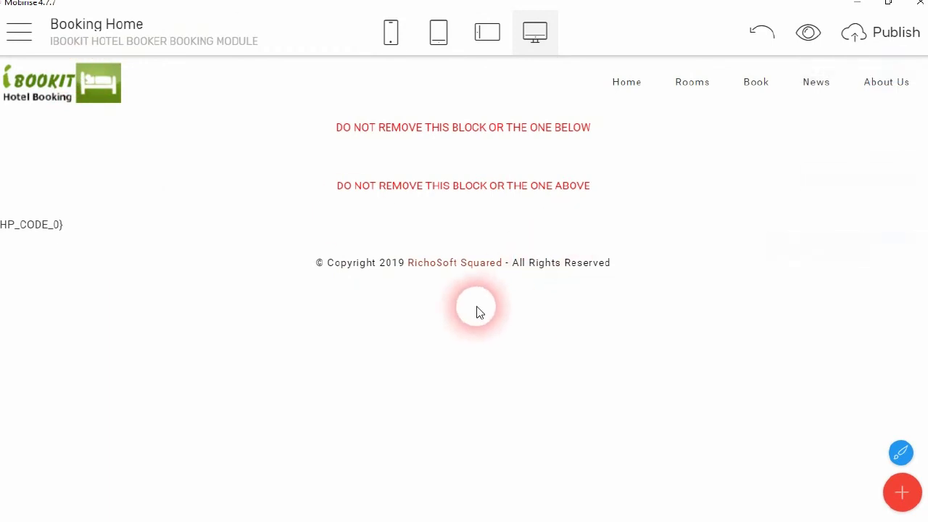
pyautogui.click(20, 32)
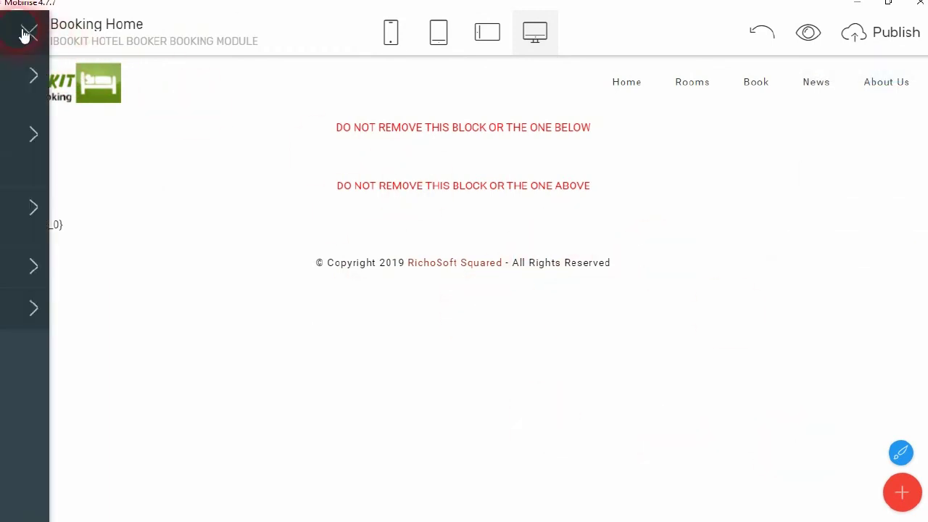
pyautogui.click(24, 81)
pyautogui.click(254, 136)
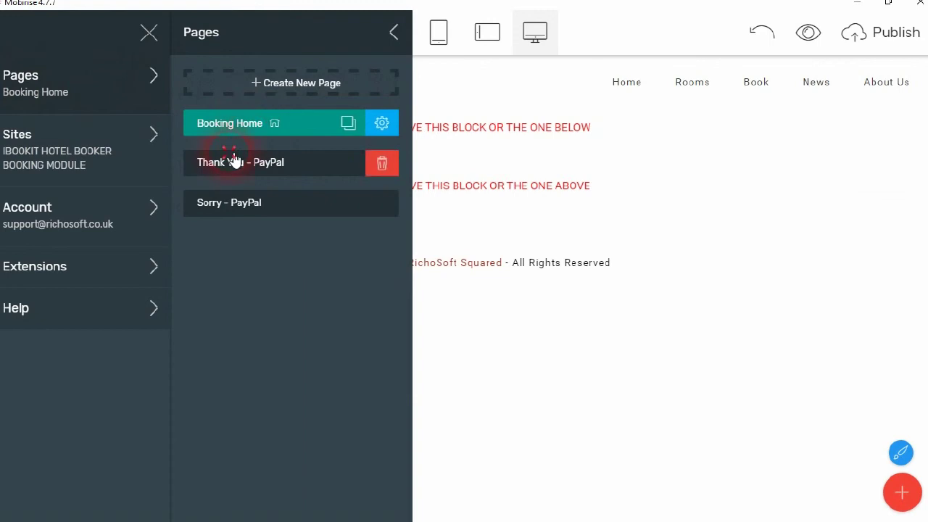
pyautogui.click(234, 161)
pyautogui.click(656, 21)
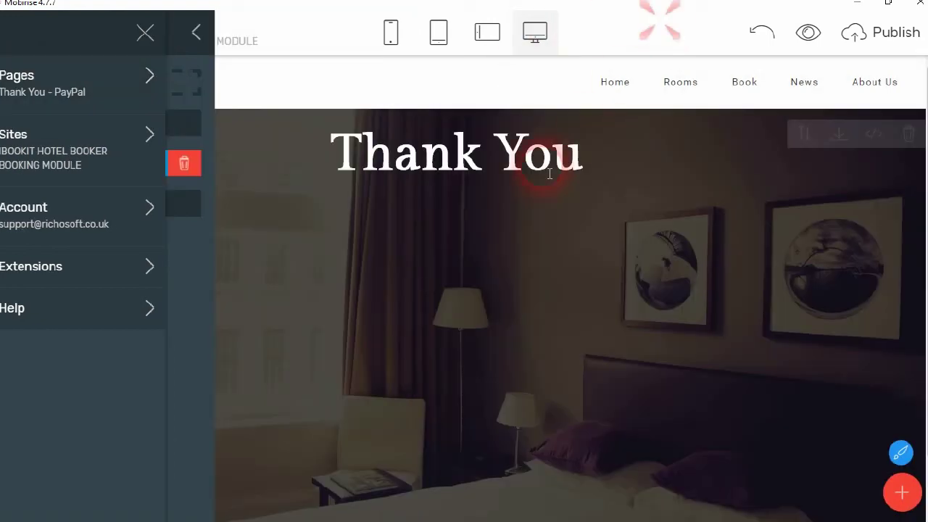